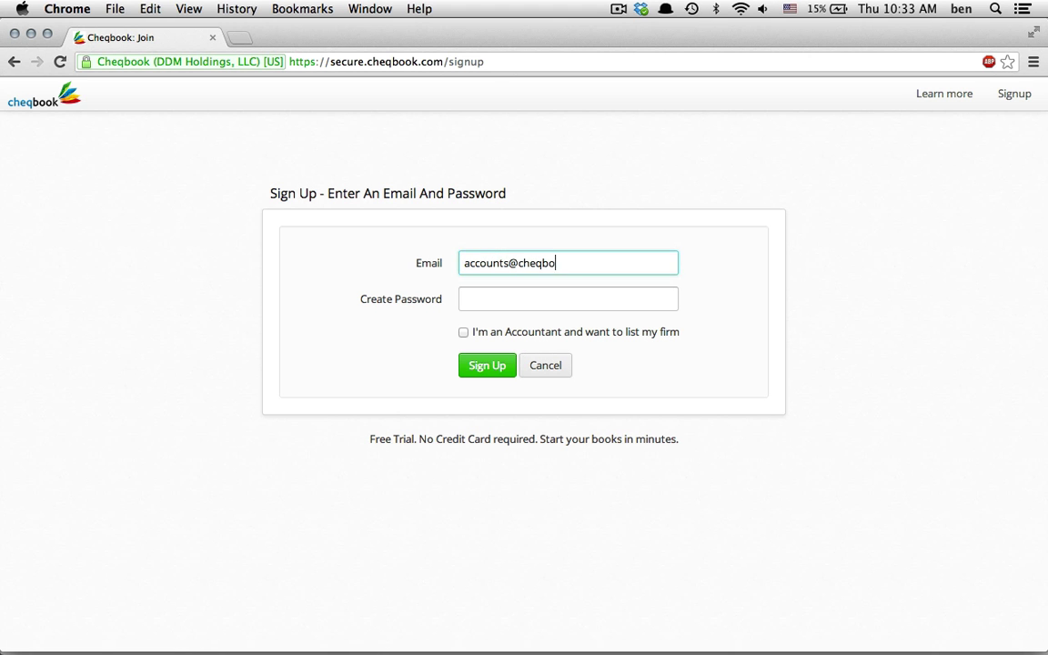
Enter the password, accept the terms to finish sign-up, and create Test Company
key(Tab)
text(*****)
click(487, 365)
key(Return)
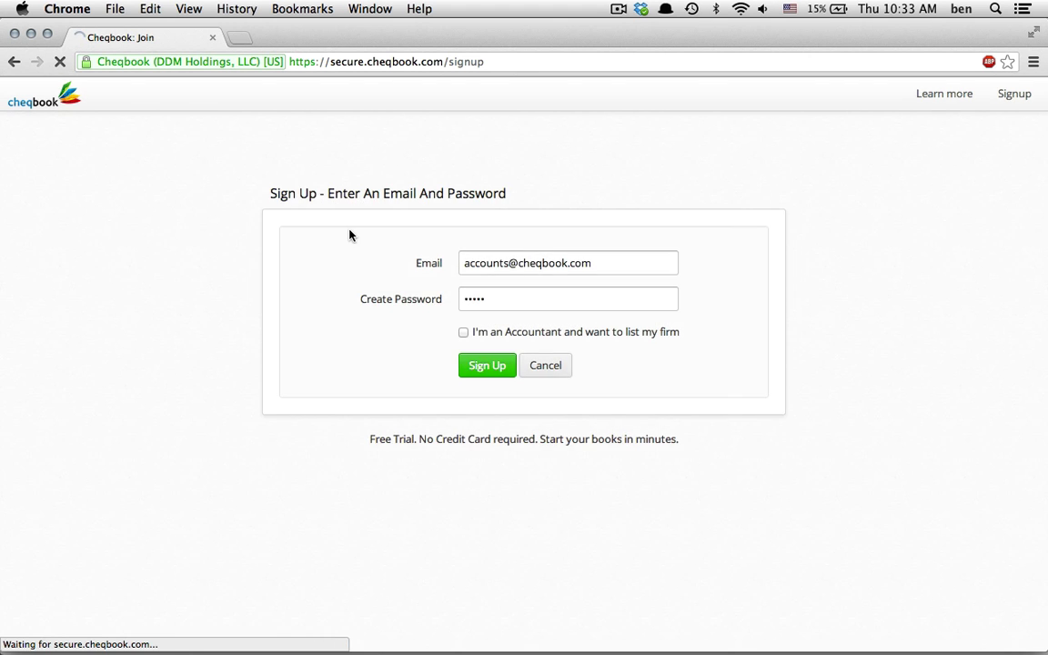
text(Tect Company)
click(275, 391)
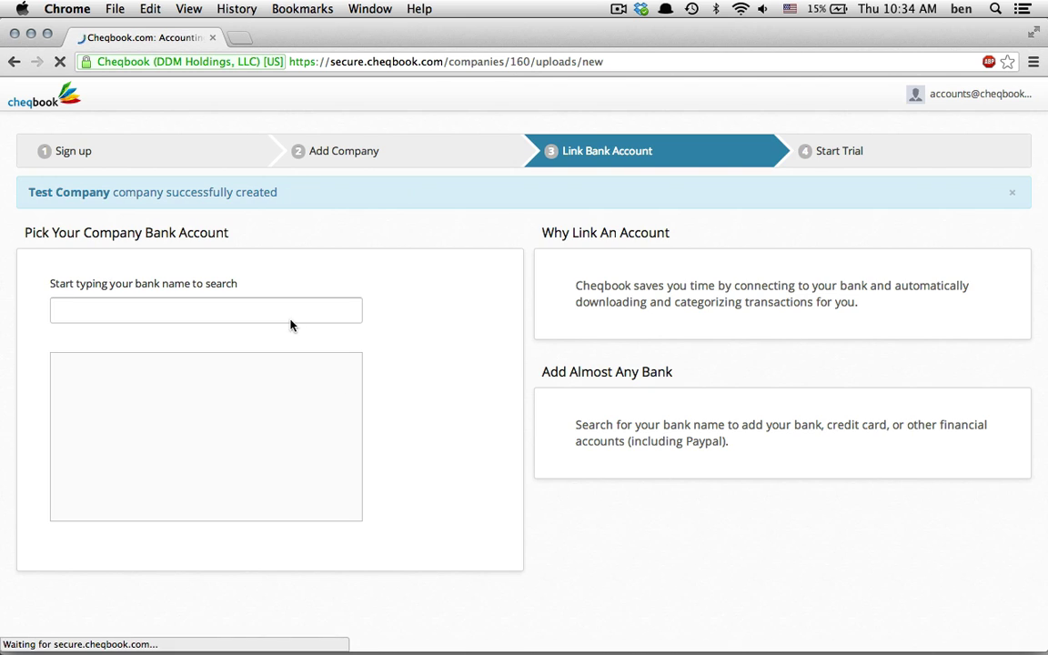
Connect Capital One Credit Card - Current Statements using the bank username and password
text(capital one)
click(143, 492)
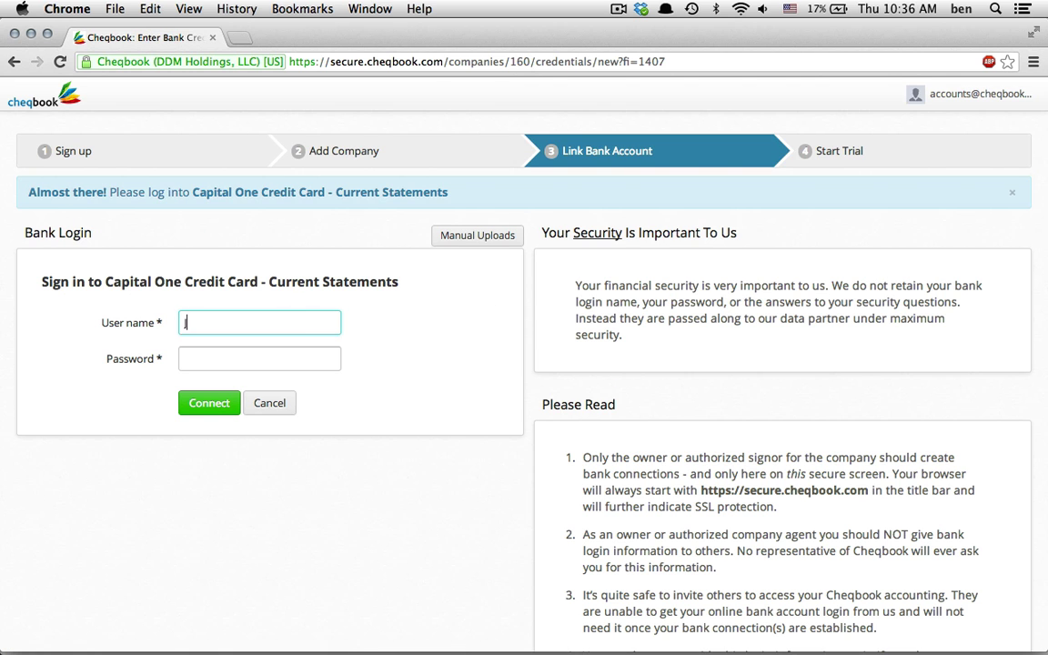
text(JohnDoe)
key(Tab)
text(**********)
key(Return)
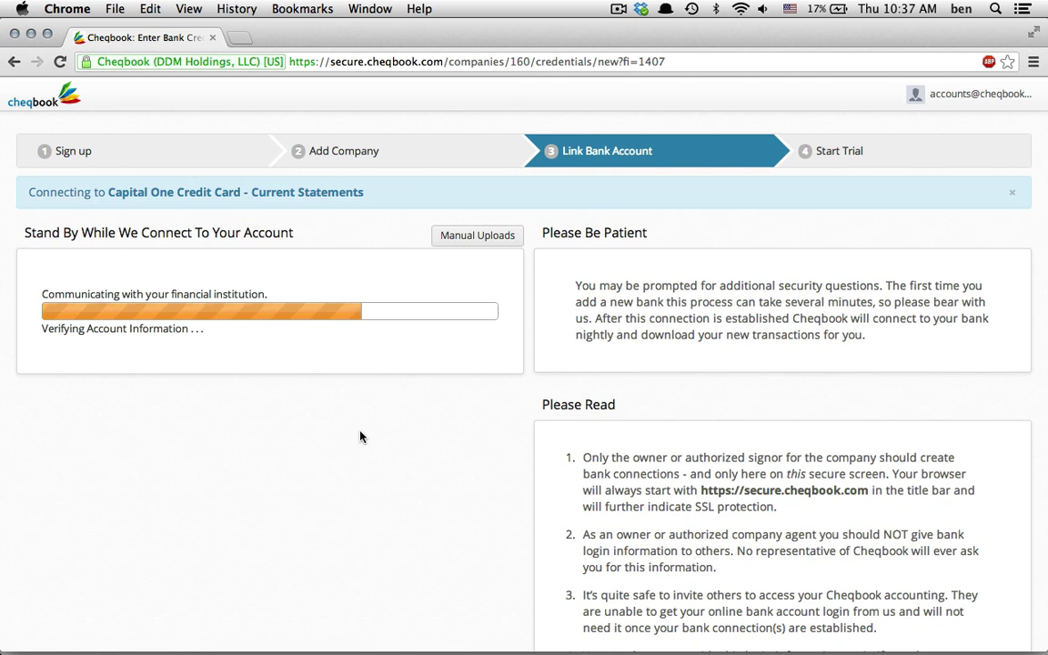
Name the linked account 'Capital One Visa' and start the free trial
text(Capital One Visa)
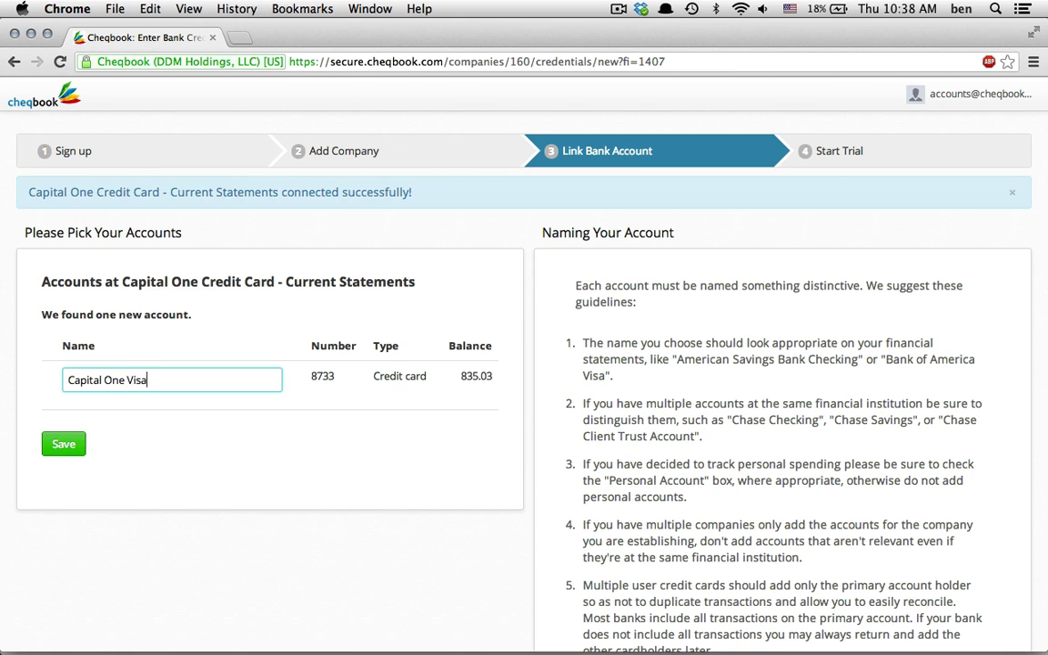
key(Return)
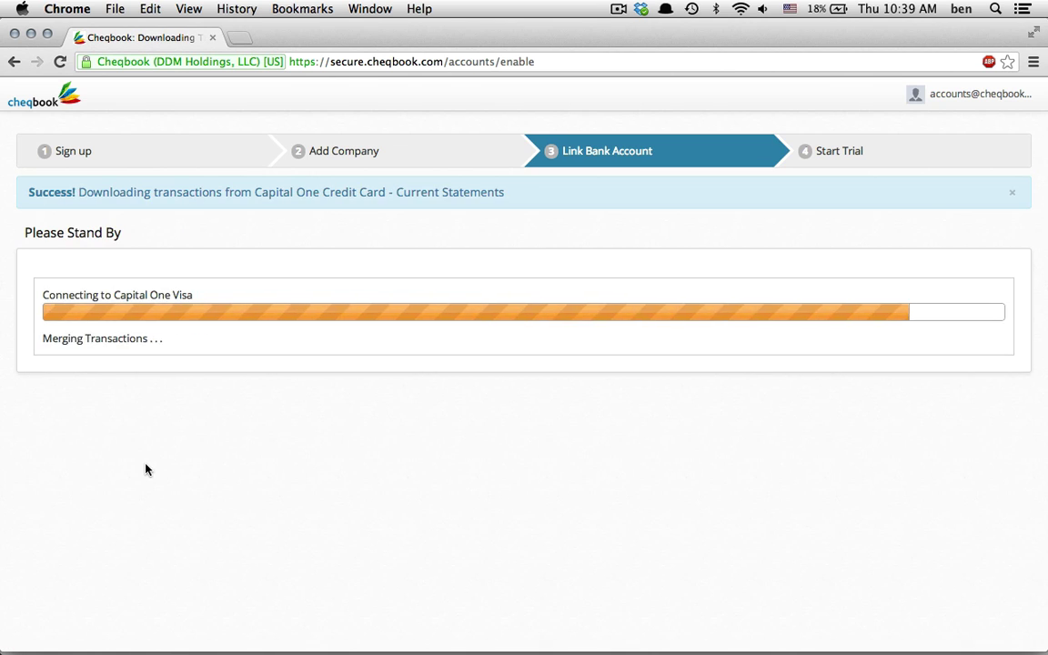
click(777, 380)
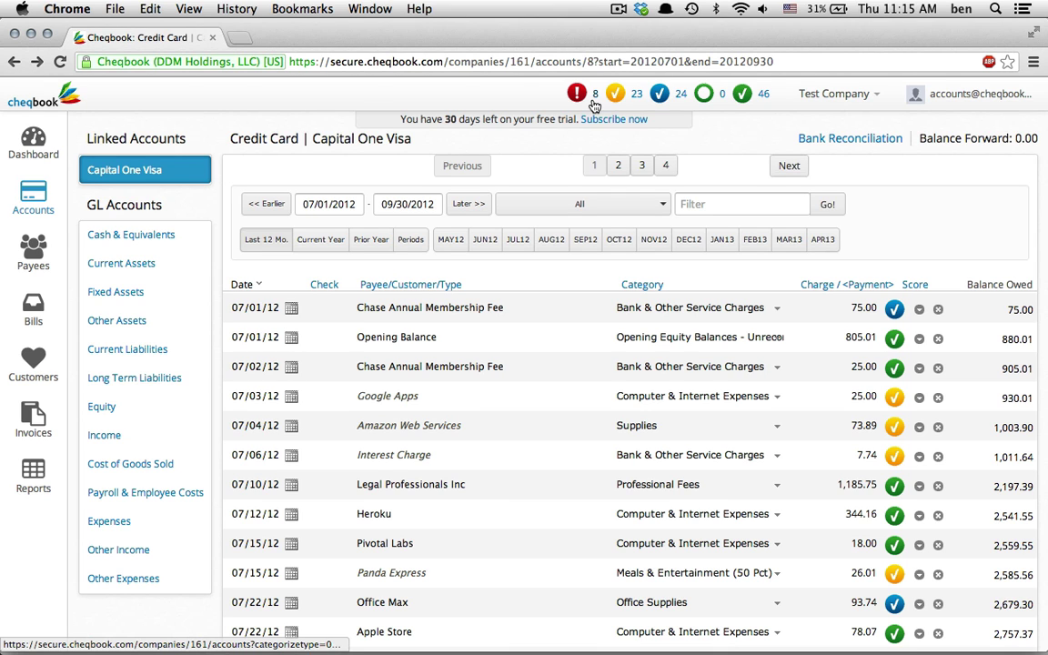
Categorize the uncoded Pcc 9145 charges as Auto & Truck Expenses, then list community-coded transactions
click(592, 100)
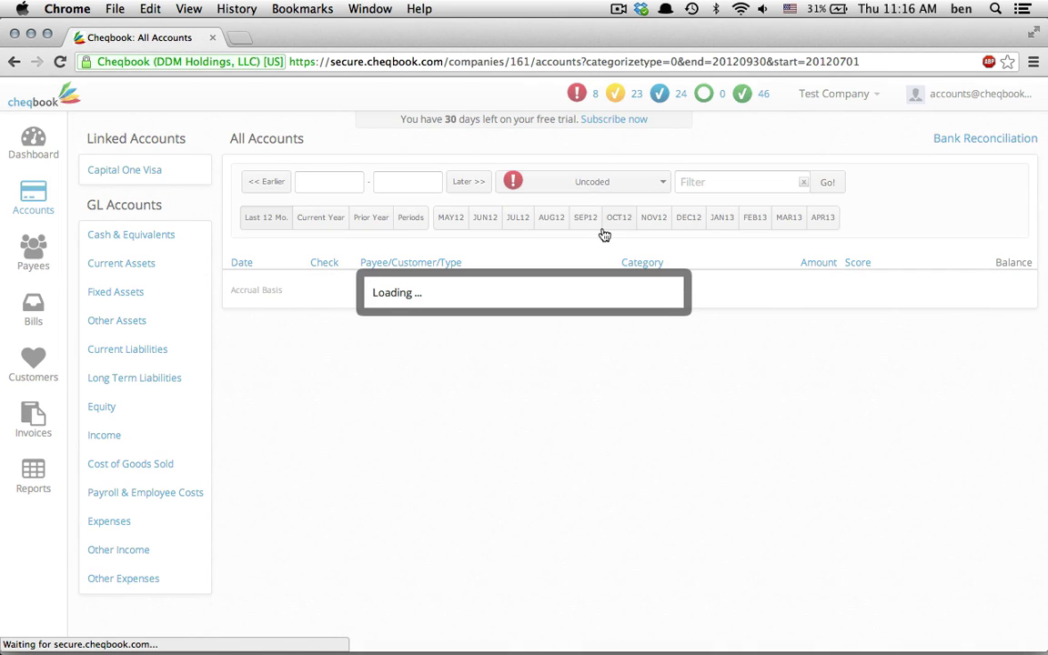
click(636, 285)
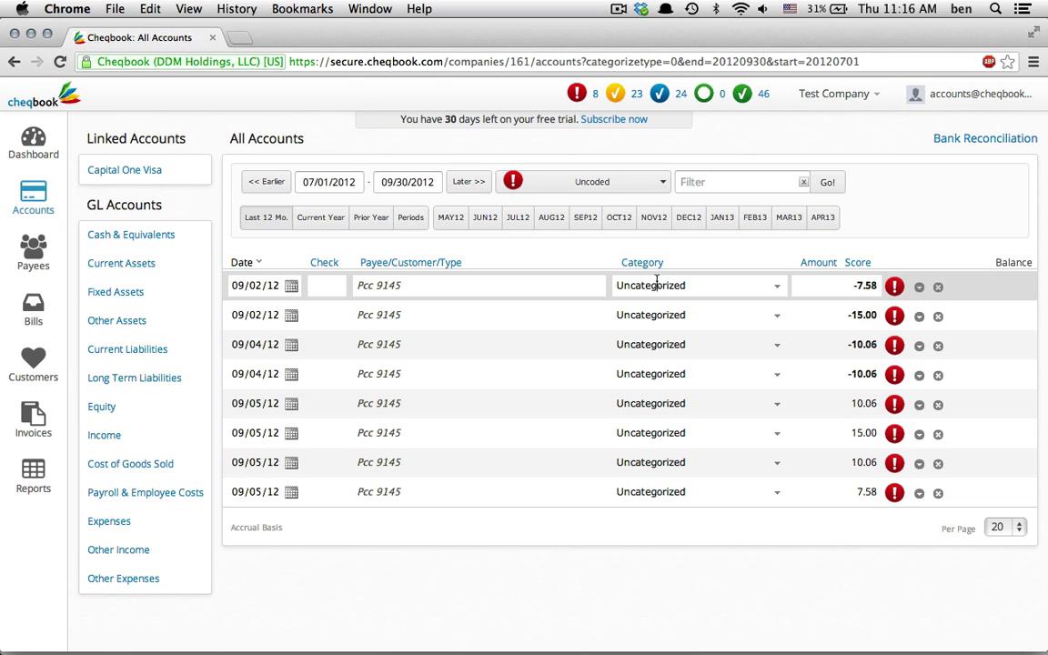
click(648, 284)
text(auto &)
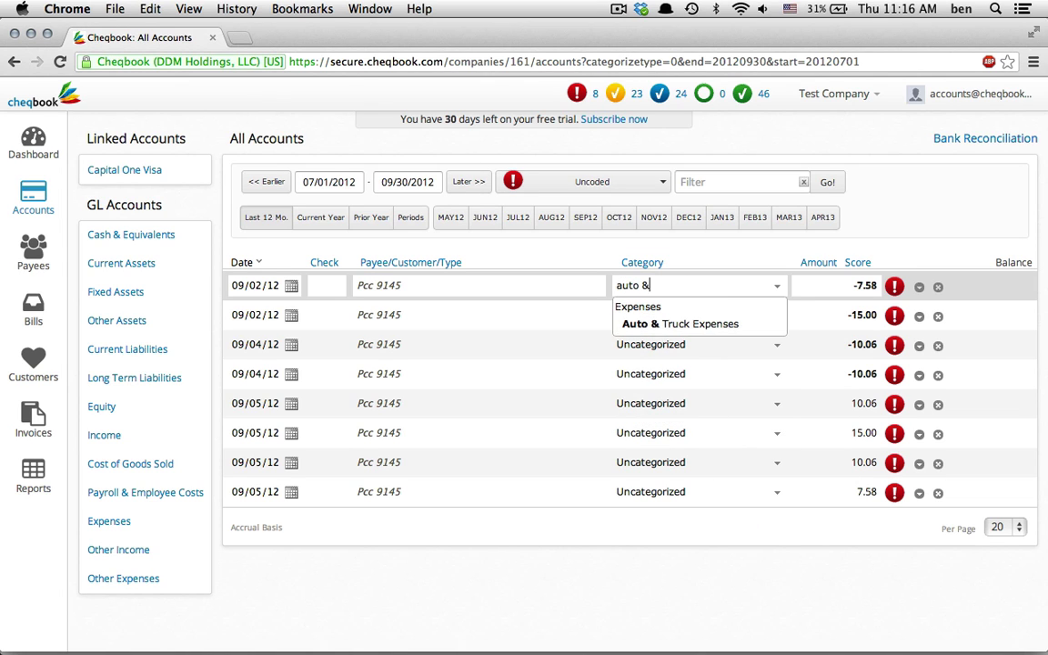
key(Return)
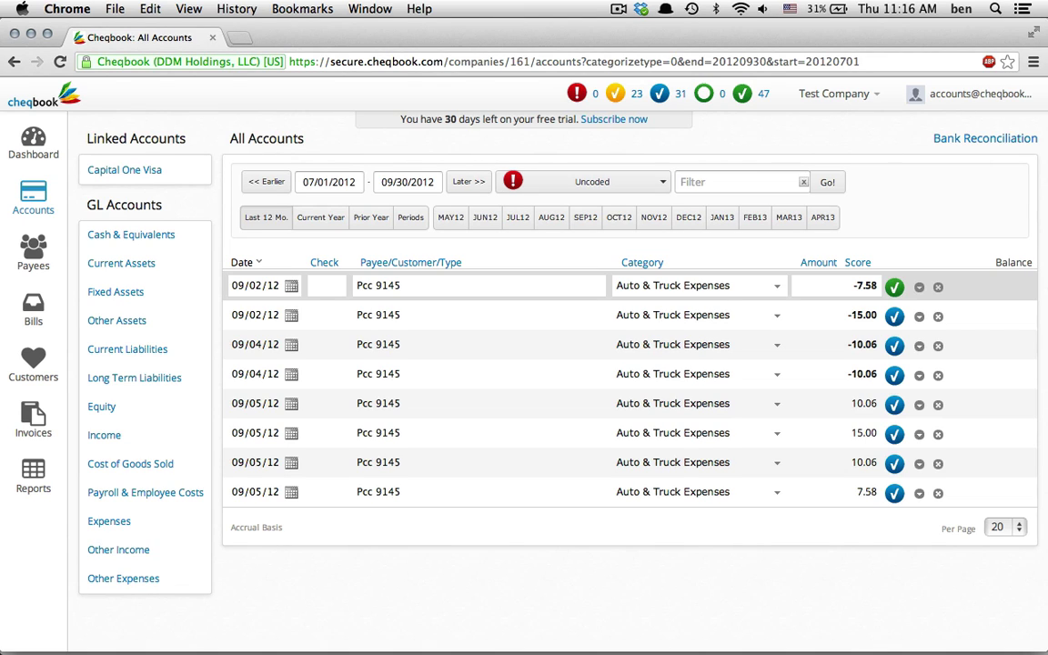
click(639, 96)
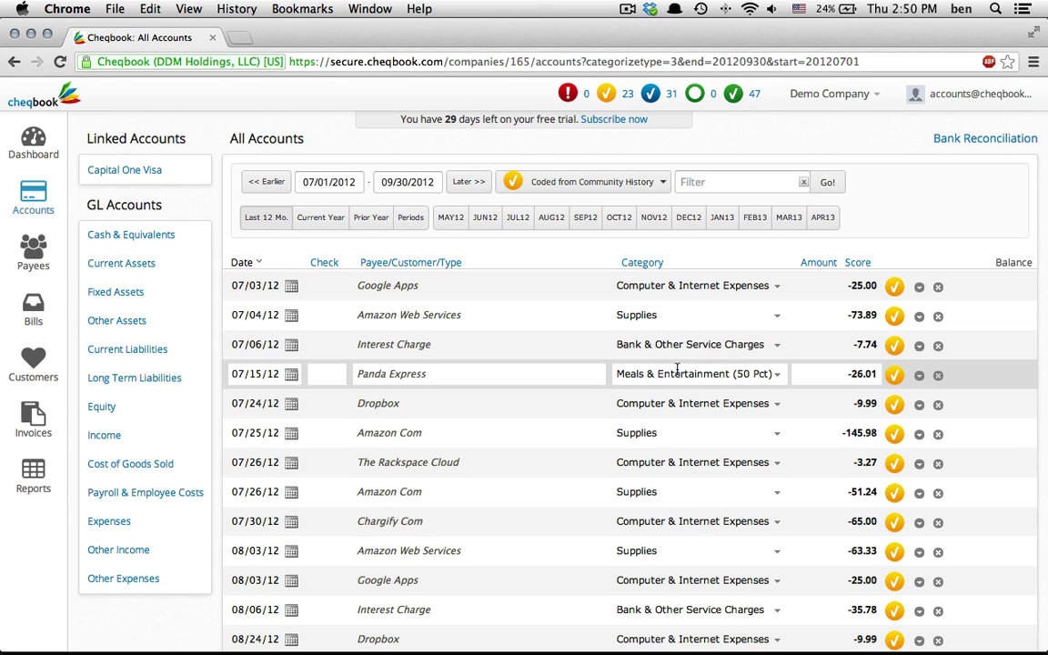
Approve Google Apps and recode the 07/04/12 Amazon Web Services charge to Computer & Internet Expenses
click(895, 286)
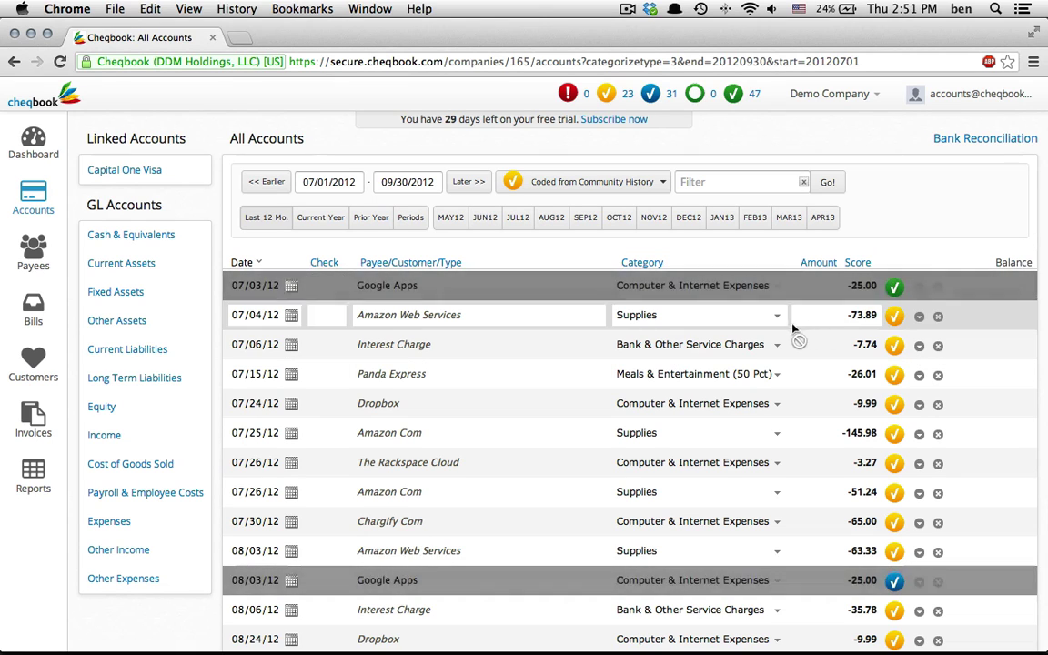
click(738, 315)
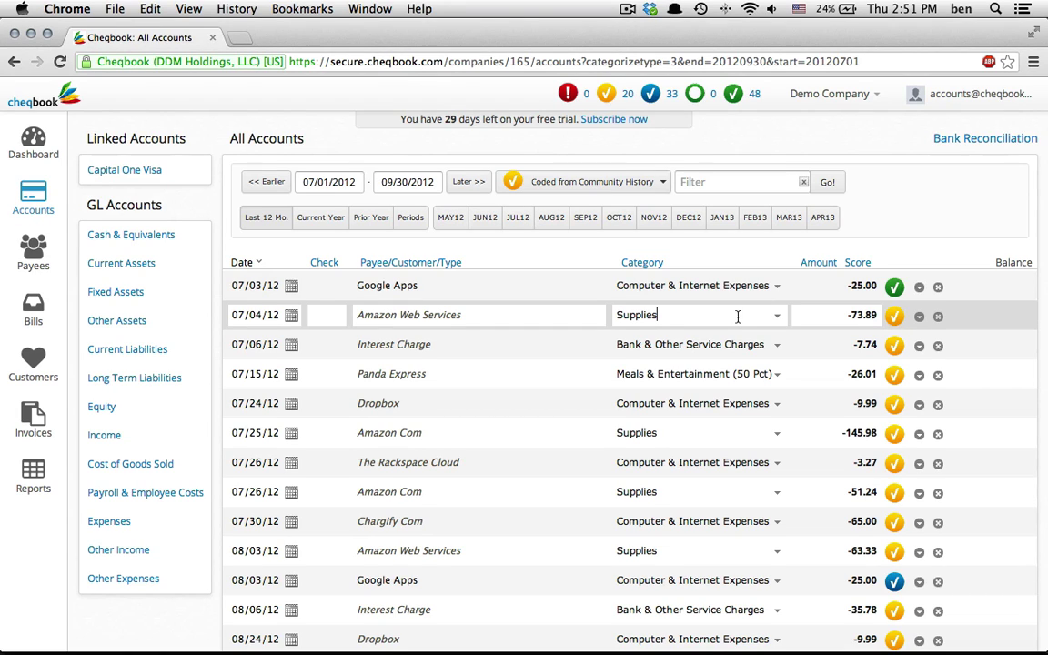
key(BackSpace)
key(BackSpace)
key(BackSpace)
key(BackSpace)
key(BackSpace)
key(BackSpace)
key(BackSpace)
key(BackSpace)
text(compu)
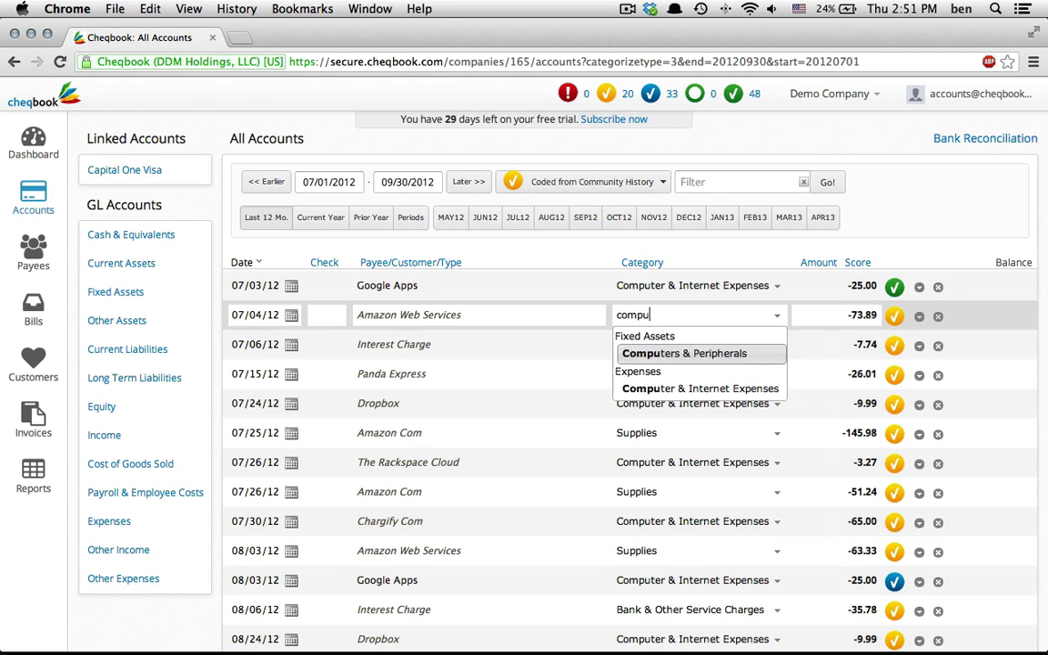
key(Down)
key(Return)
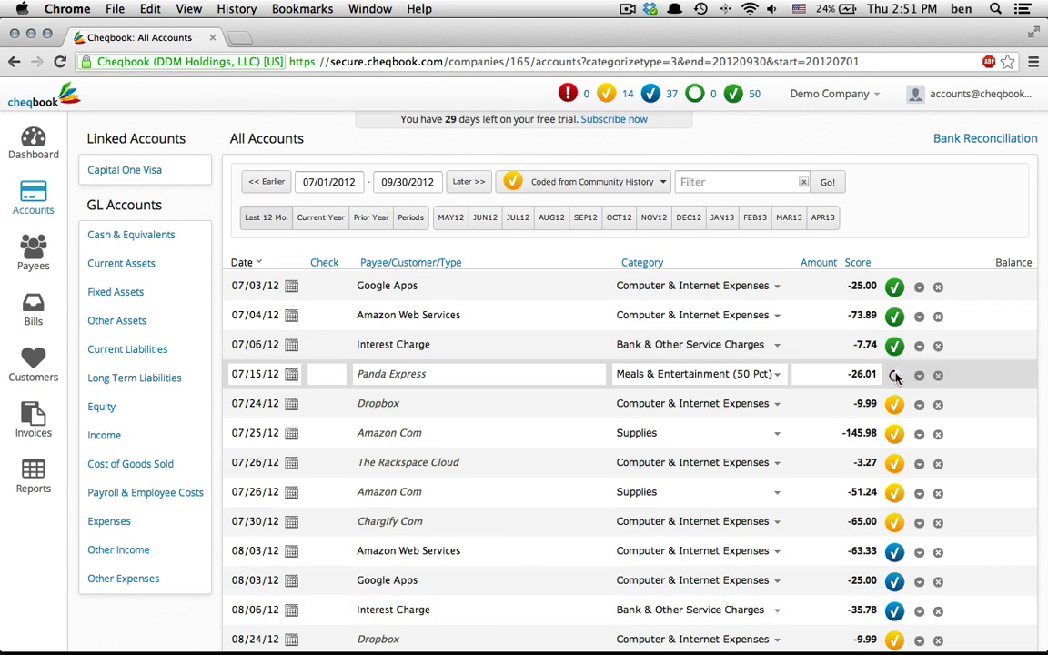
Approve Interest Charge, Panda Express, Amazon Com, Chargify Com, The Rackspace Cloud and Pizza Hut categorizations
click(895, 374)
click(894, 403)
click(894, 434)
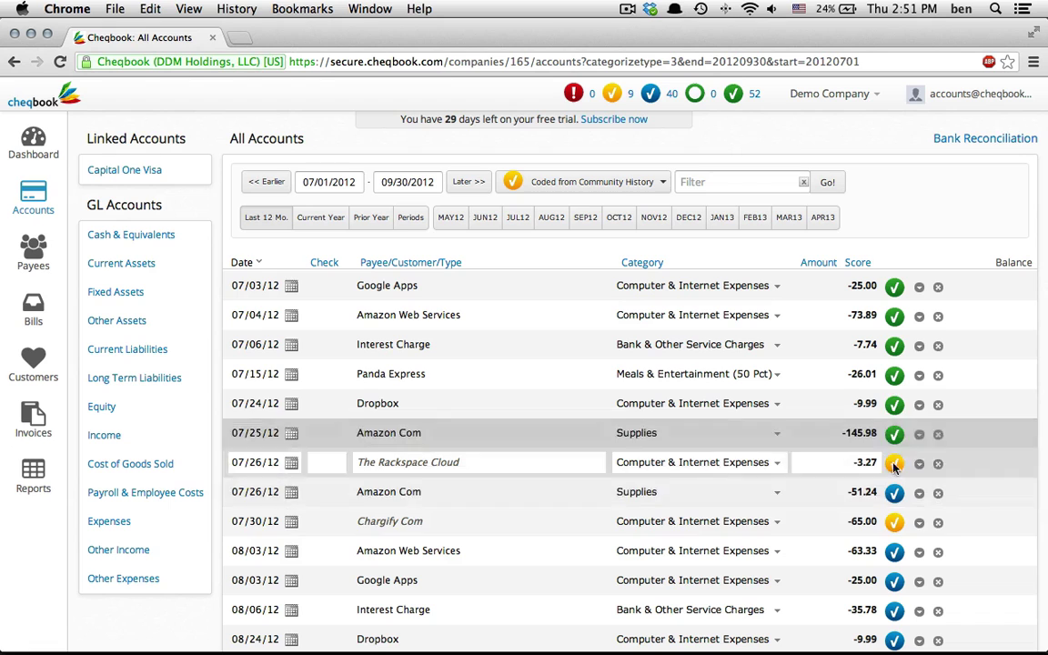
click(895, 521)
click(895, 463)
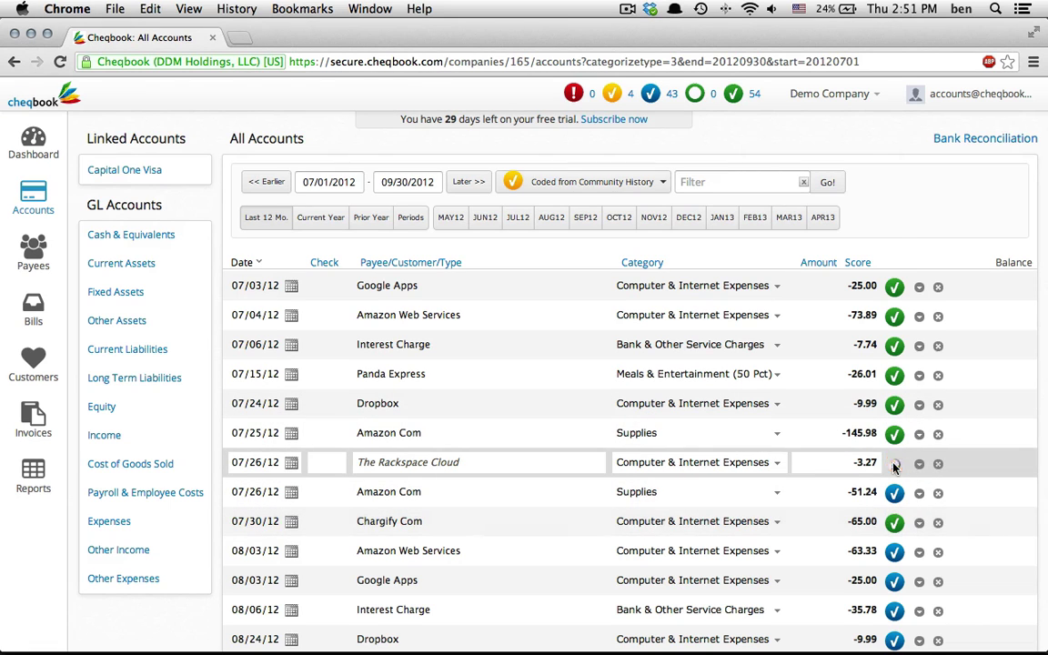
scroll(873, 469, down, 5)
click(894, 552)
scroll(773, 414, up, 5)
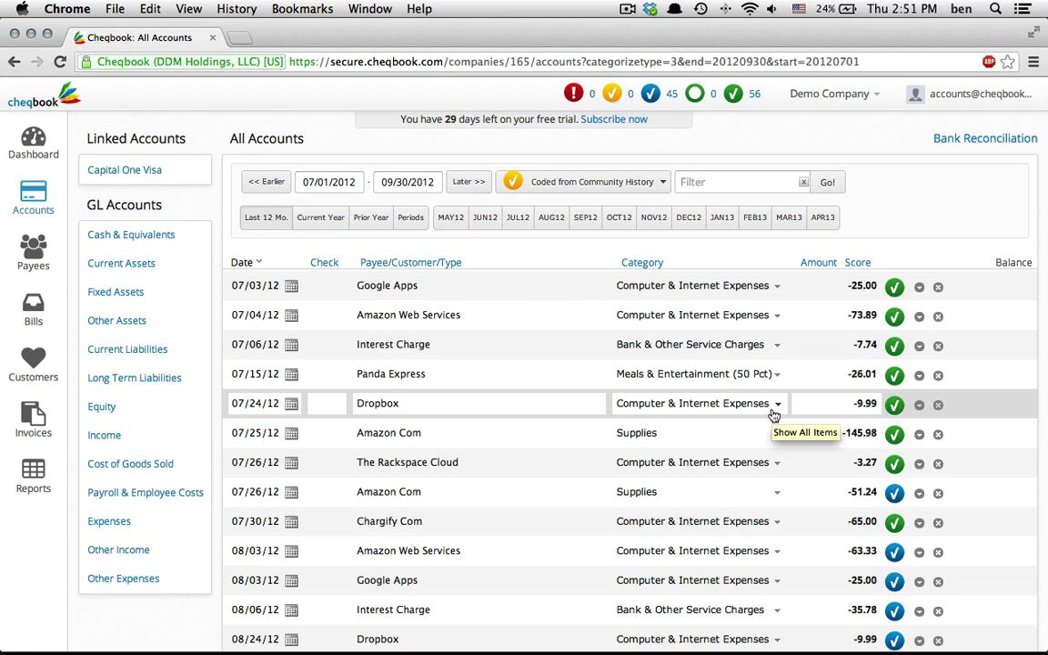
Invite a new user by e-mail to Demo Company as Full User, then return to the dashboard
click(828, 94)
click(823, 146)
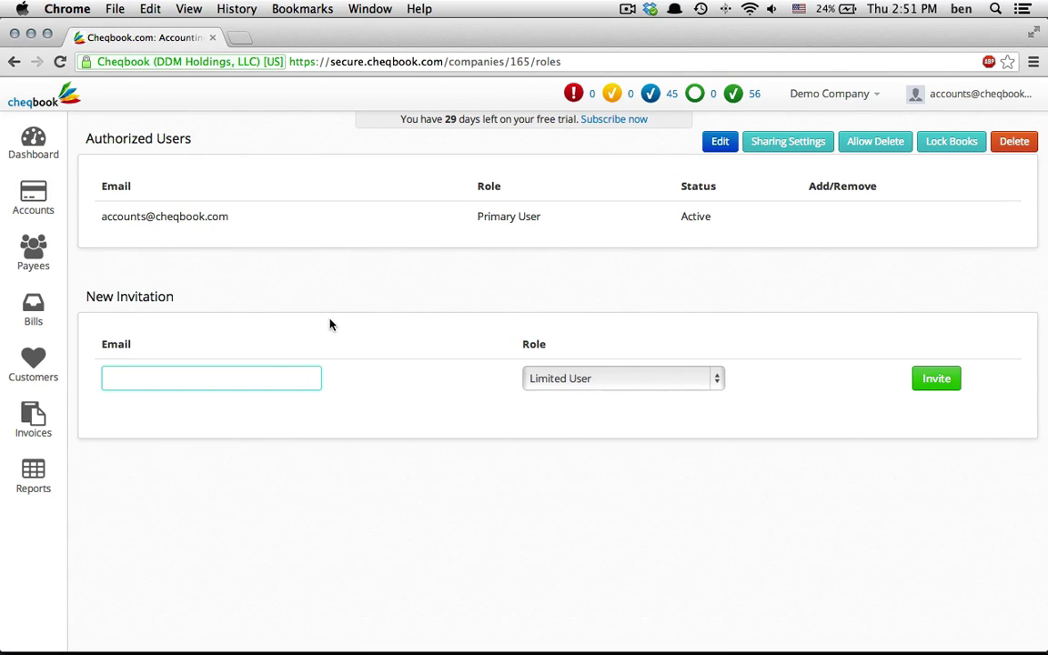
click(582, 378)
click(546, 393)
click(936, 378)
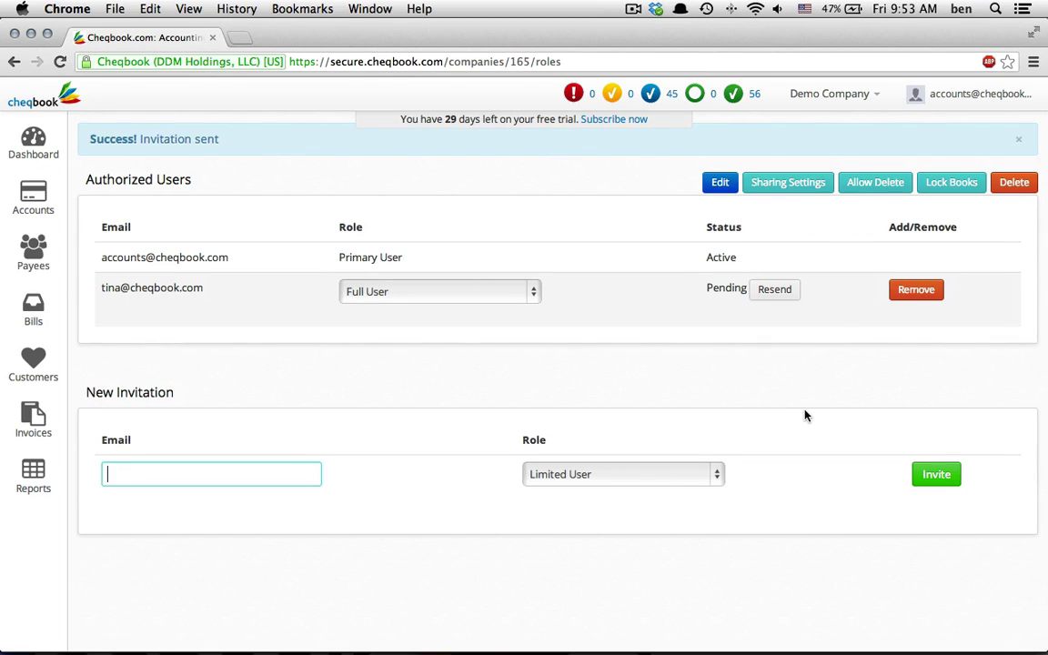
click(36, 96)
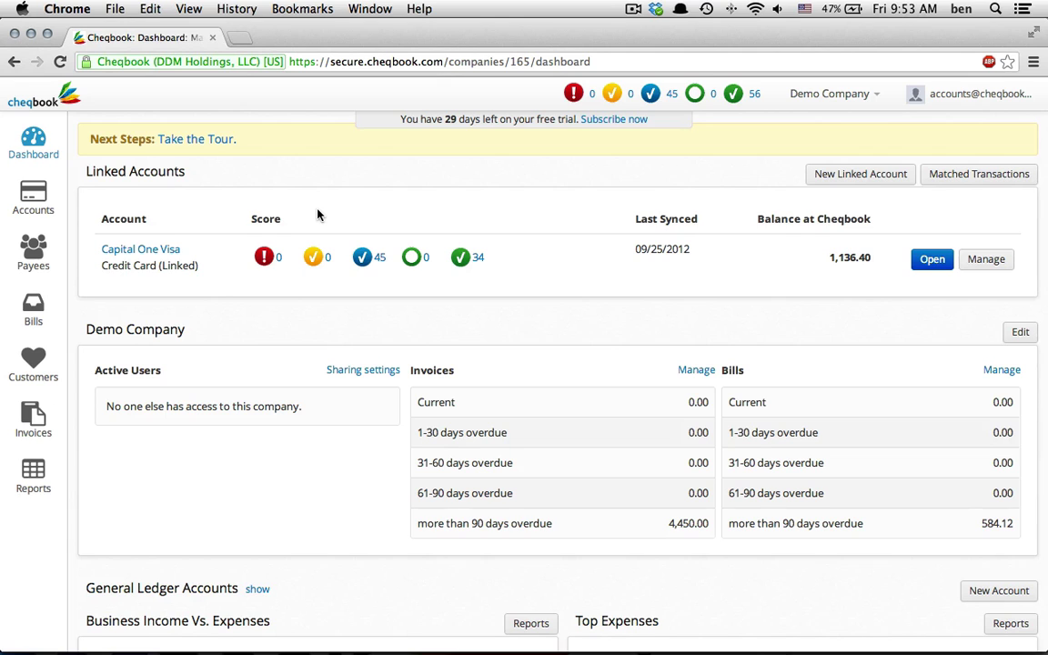
Review the $4,450.00 draft invoice and online payment settings, then show the Balance Sheet report
click(32, 421)
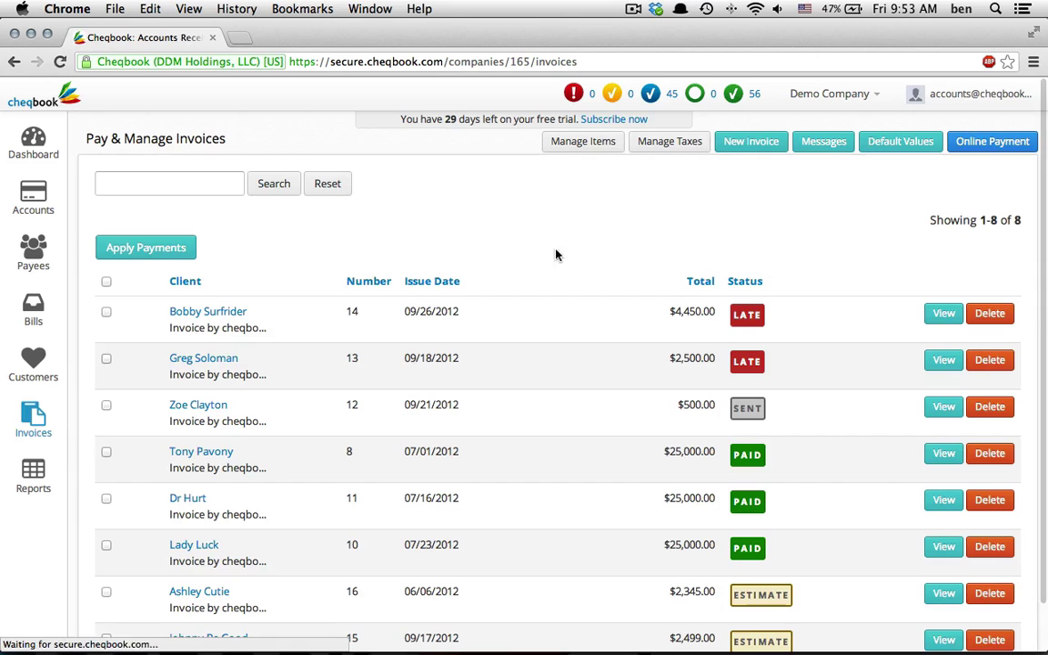
click(206, 308)
click(921, 141)
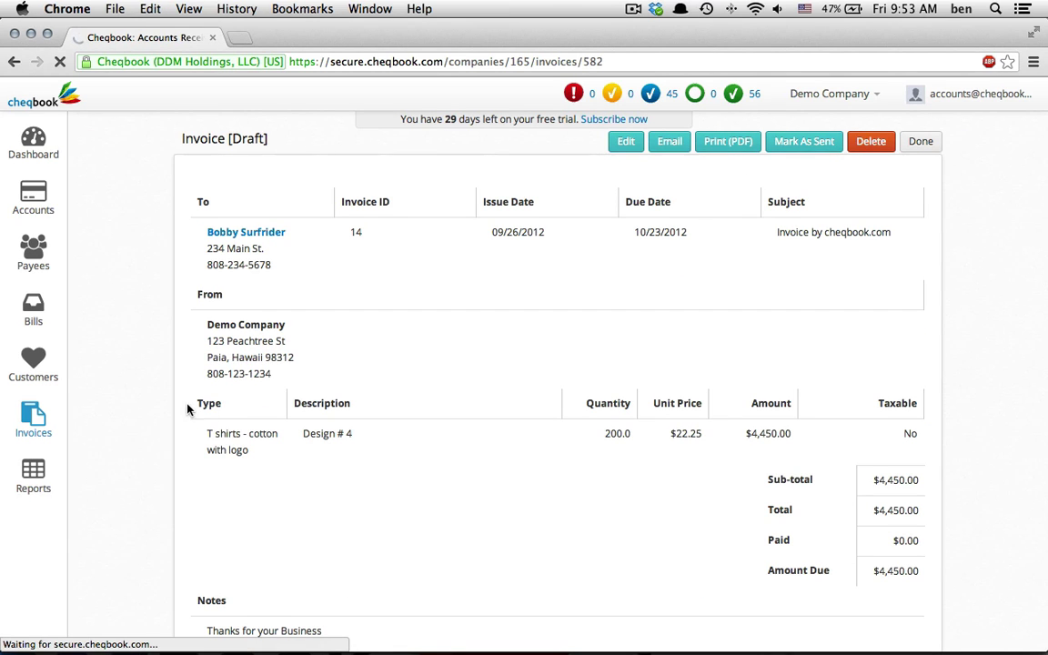
click(991, 141)
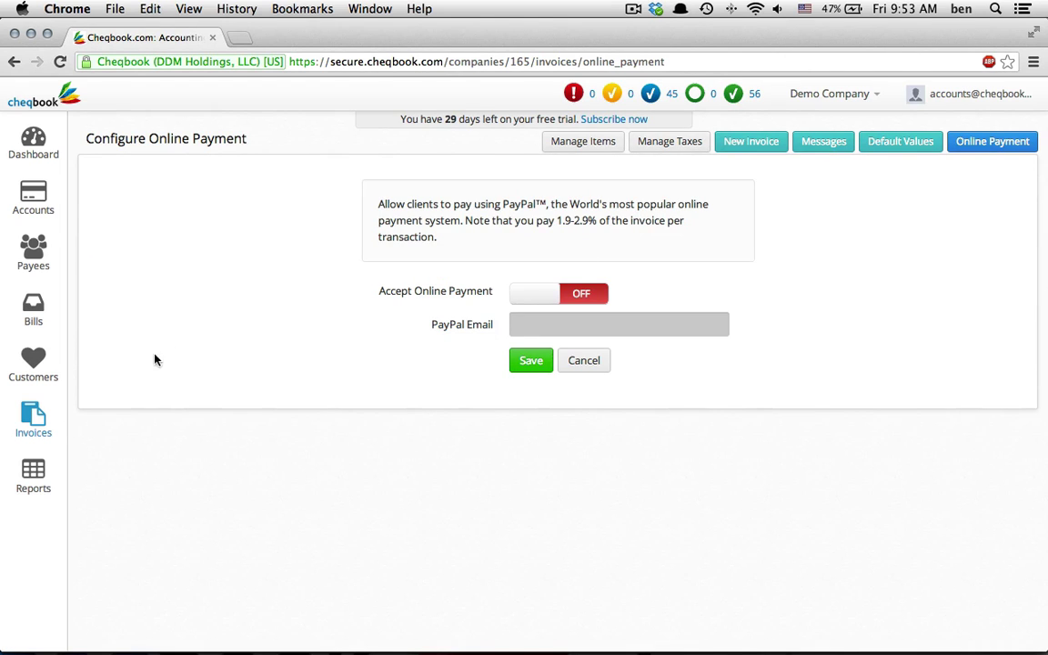
click(32, 475)
click(156, 227)
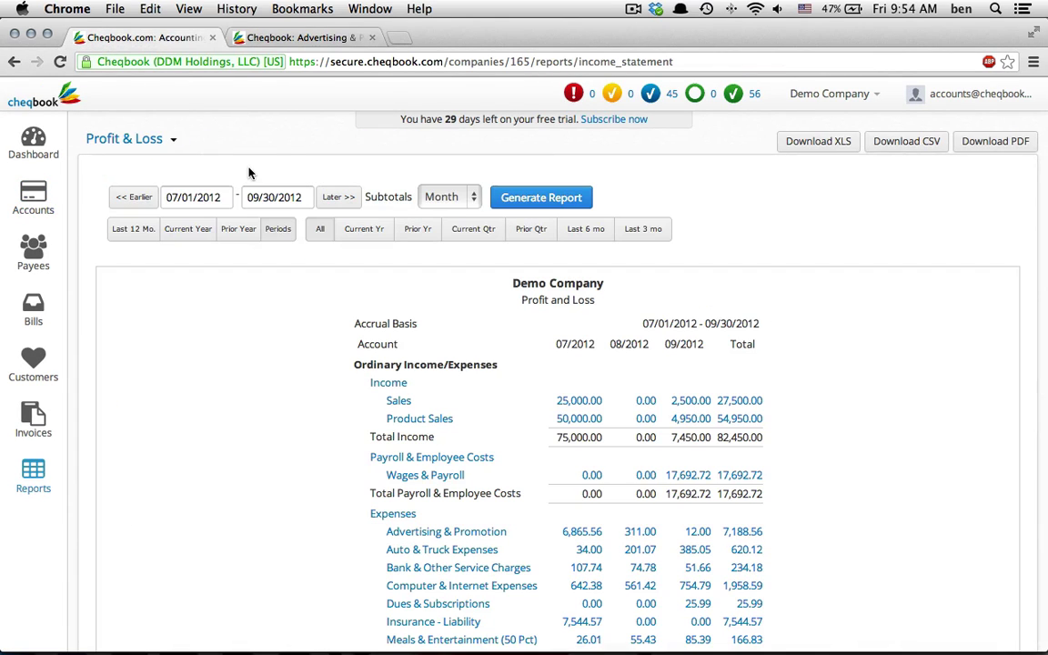
View the Capital One Visa register, then open the Pay & Manage Bills list
click(32, 196)
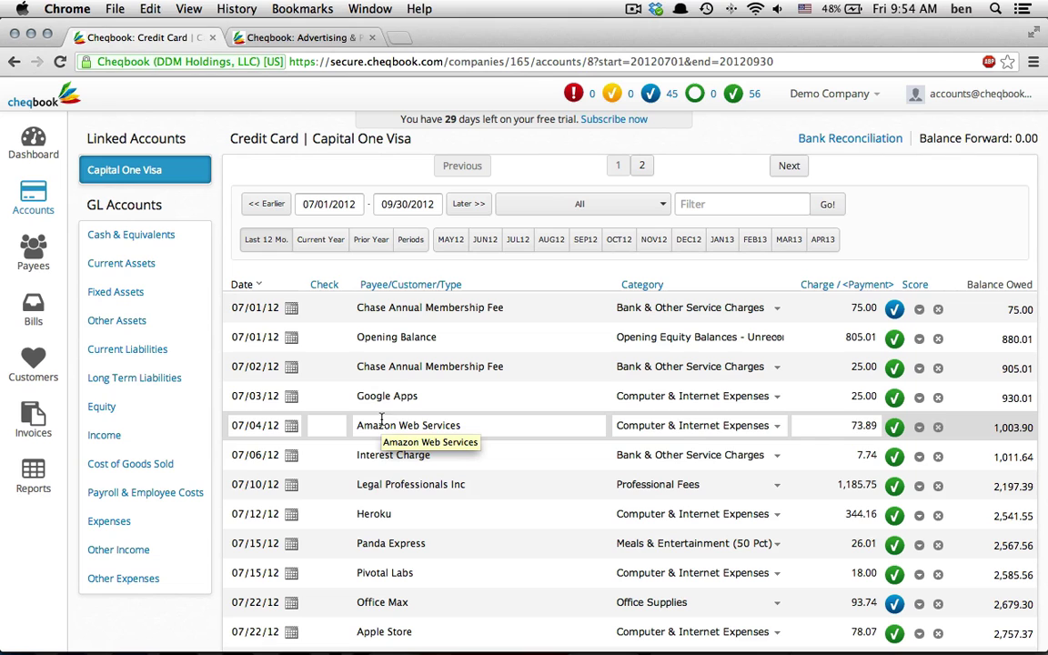
click(25, 302)
Check the paid First Insurance Company bill and select the three unpaid bills
click(927, 429)
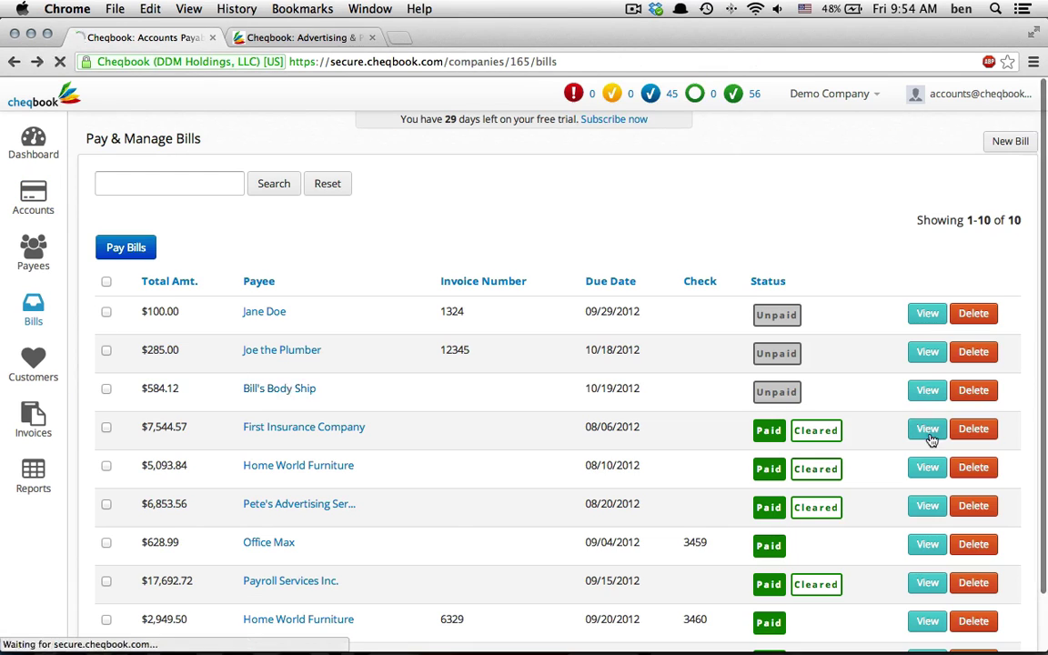
scroll(362, 243, left, 5)
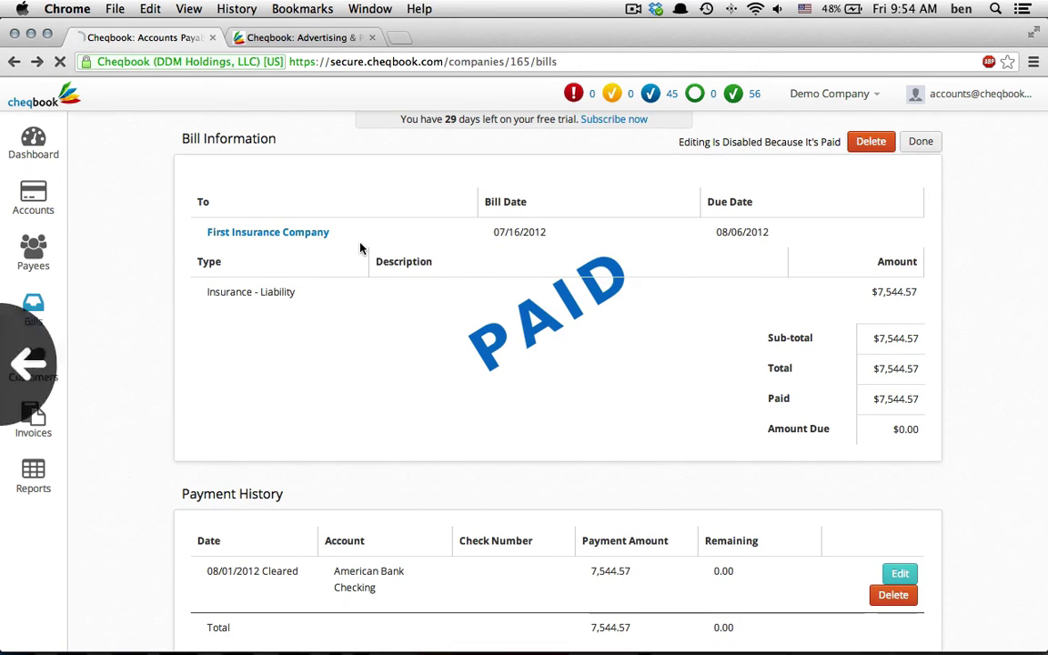
click(106, 388)
click(106, 391)
Pay the selected $969.12 in bills with checks printed locally as PDF, then list payees
click(106, 350)
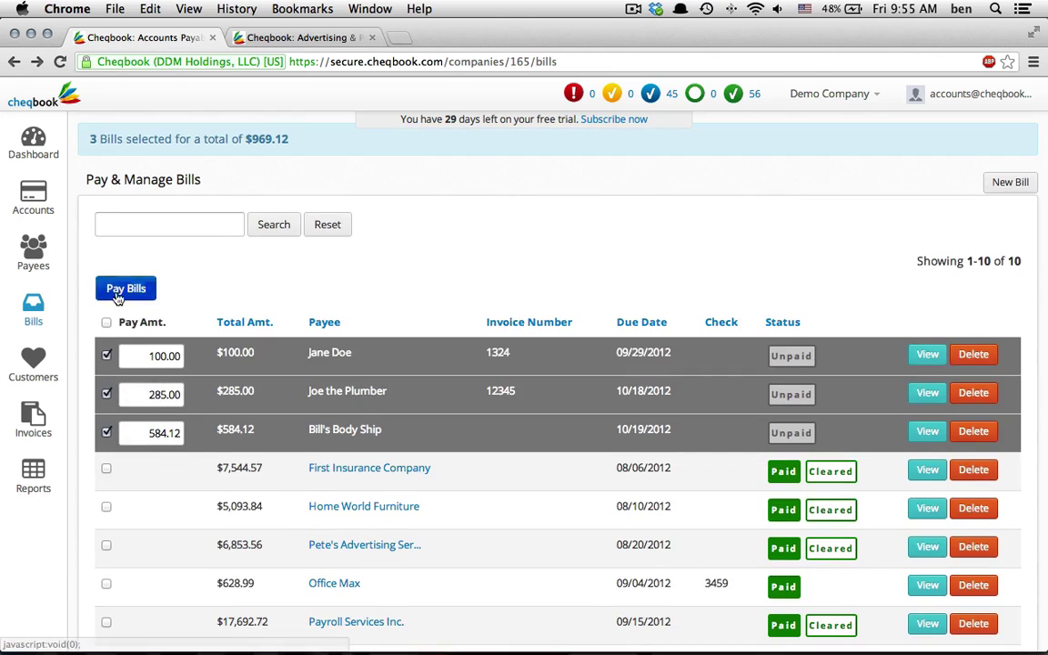
click(118, 295)
click(151, 324)
click(182, 343)
click(562, 433)
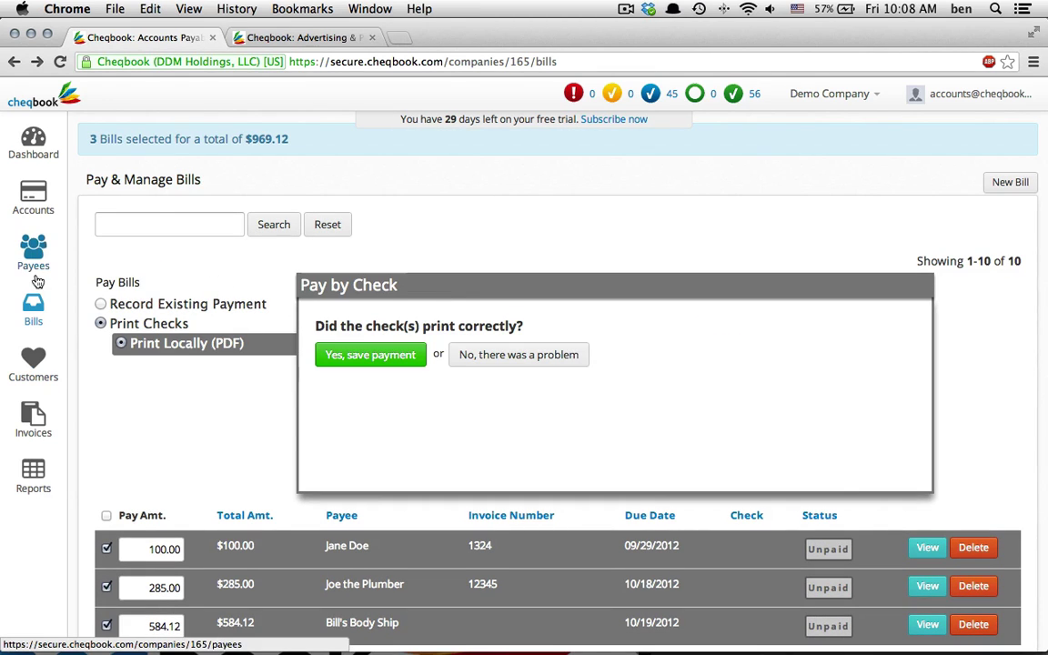
click(34, 255)
Open the 37 Signals payee, then toggle Track personal expenses to Yes and back to No
click(946, 333)
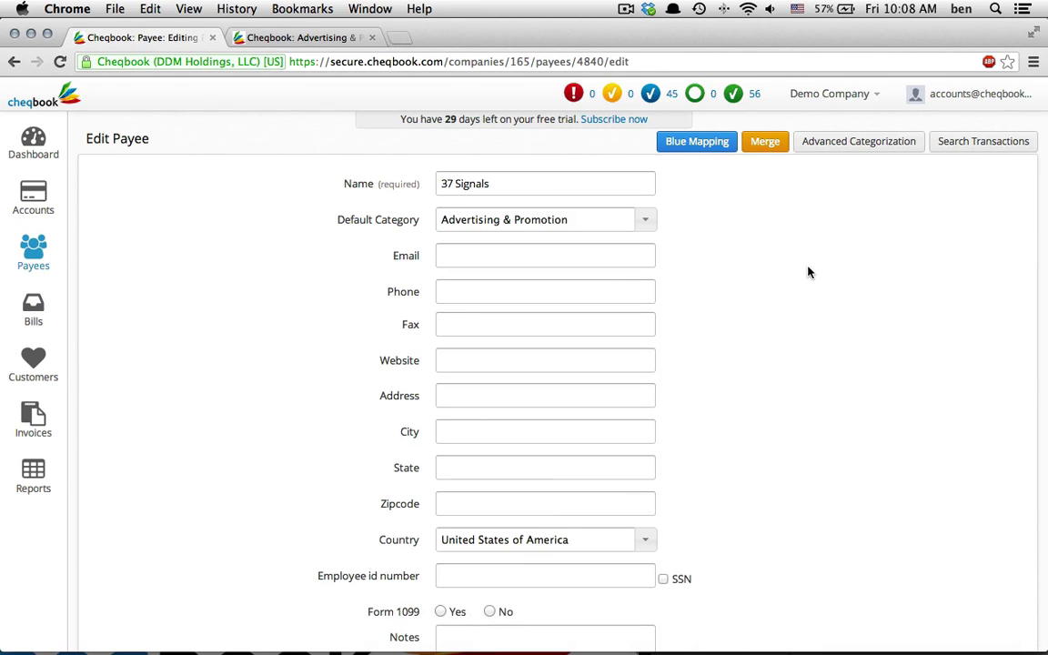
click(877, 98)
click(861, 126)
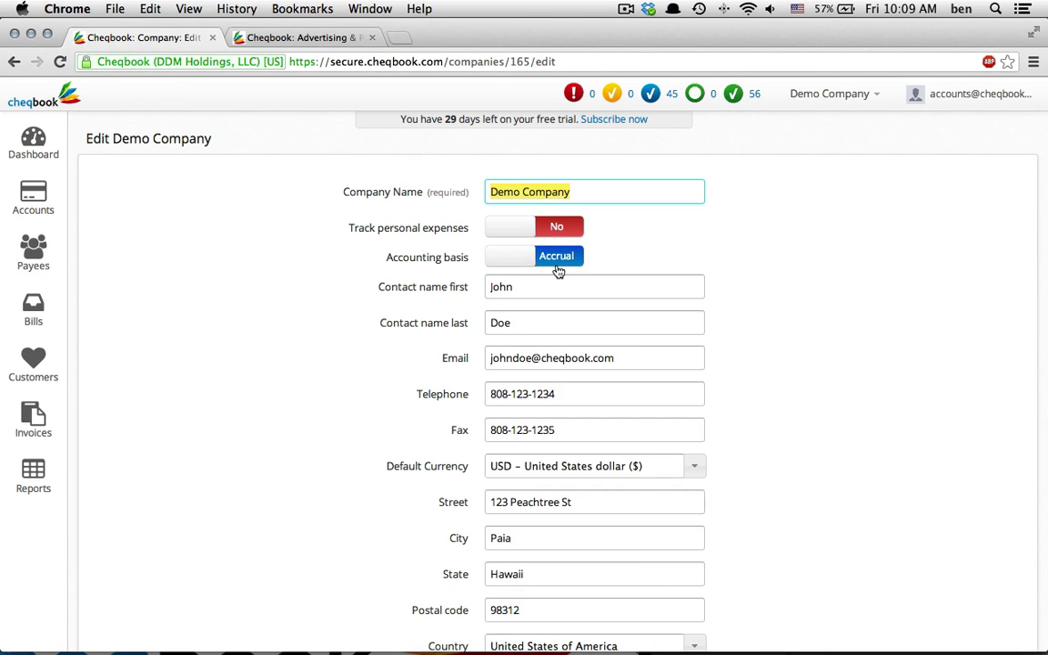
click(556, 232)
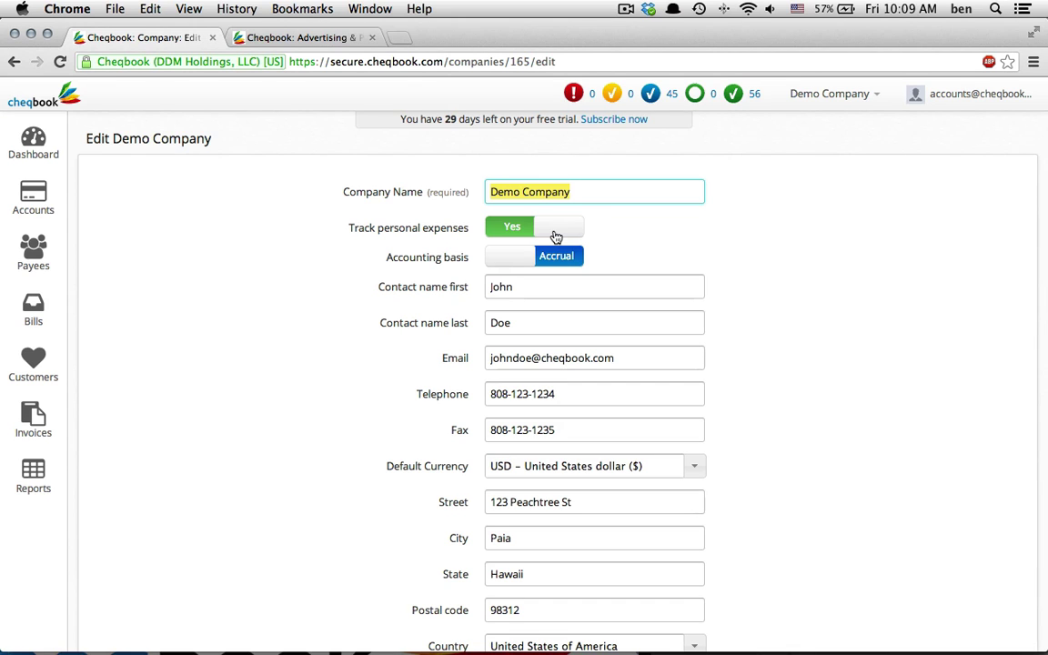
click(556, 235)
Split the Google Apps charge: $5.00 to Taxes - Sales & Excise, $20.00 on the other line
click(34, 201)
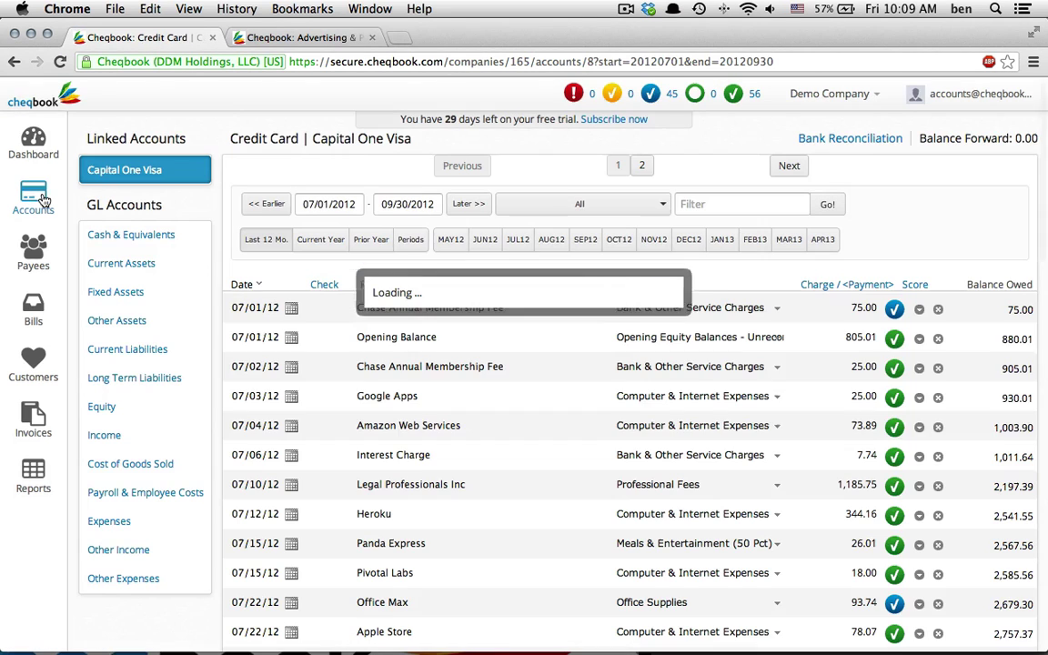
click(910, 398)
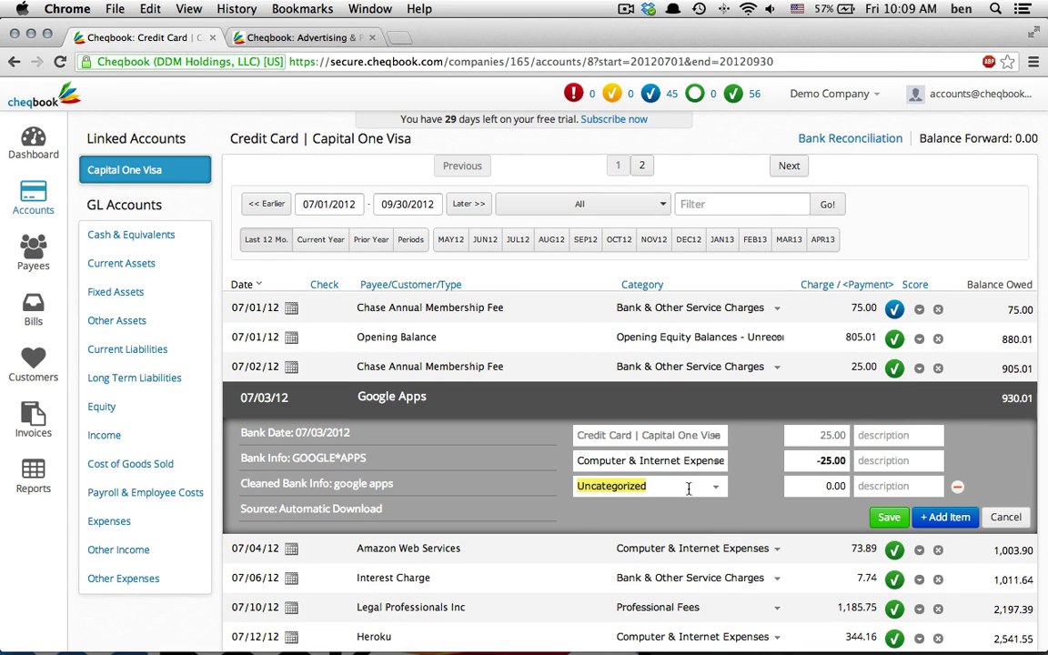
text(sales)
key(Up)
key(Return)
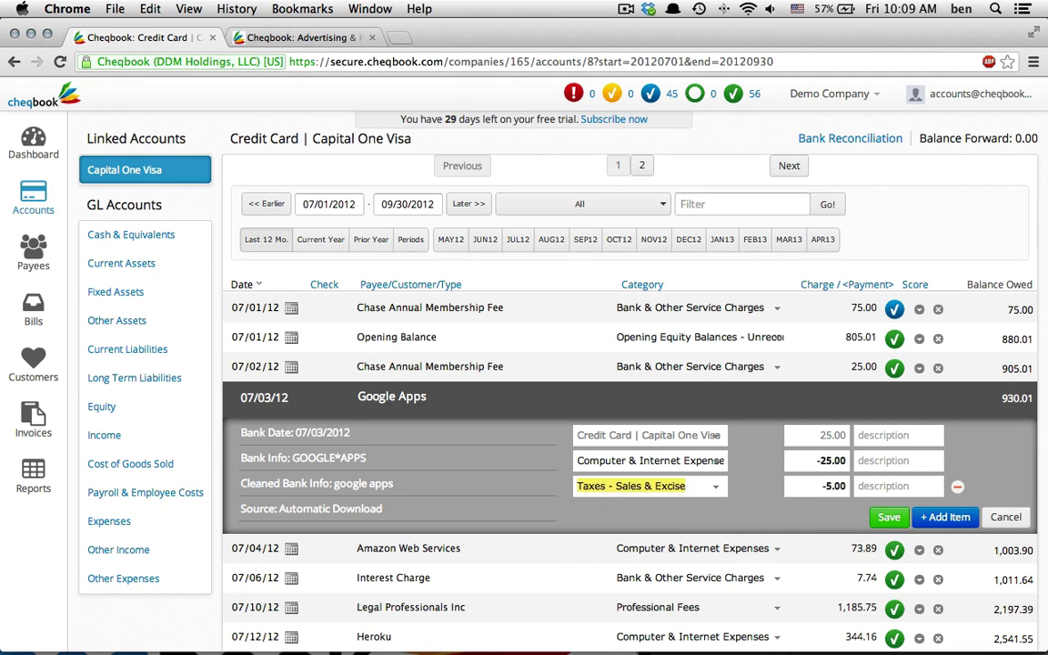
key(Tab)
key(Return)
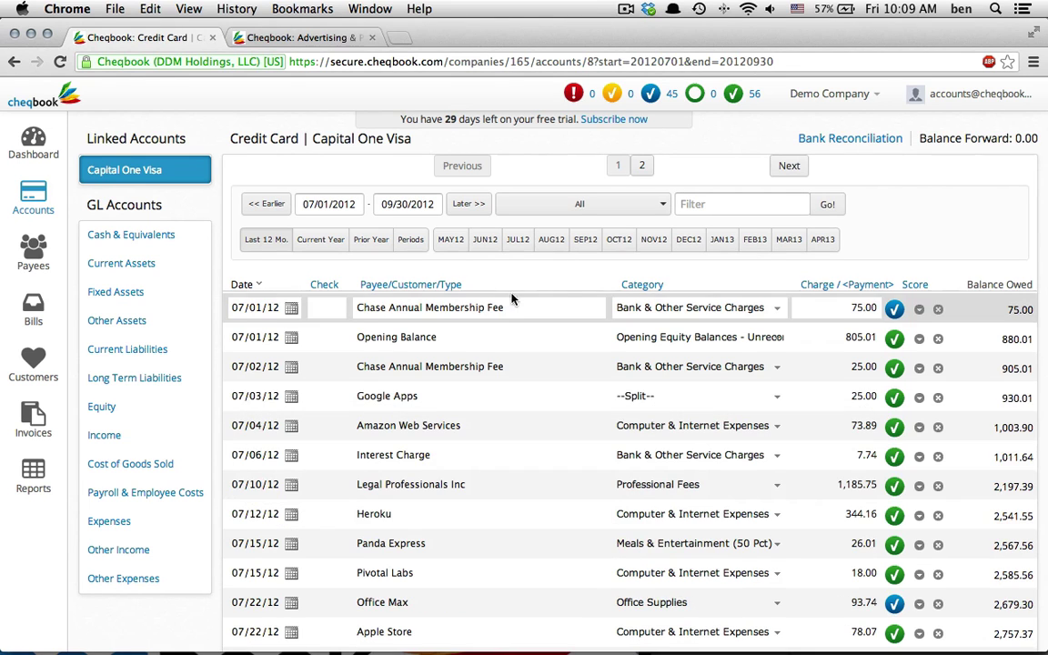
Reconcile the Visa through the 07/31/12 Panic Transmit charge, then show the payee list
click(844, 138)
scroll(909, 428, down, 10)
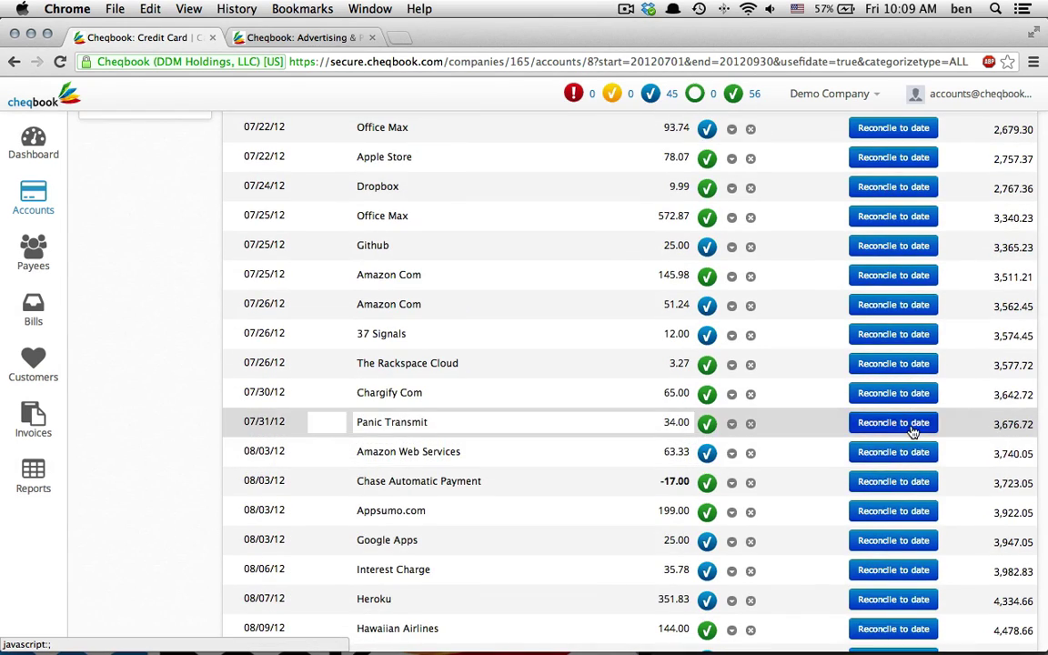
click(894, 423)
scroll(776, 369, up, 10)
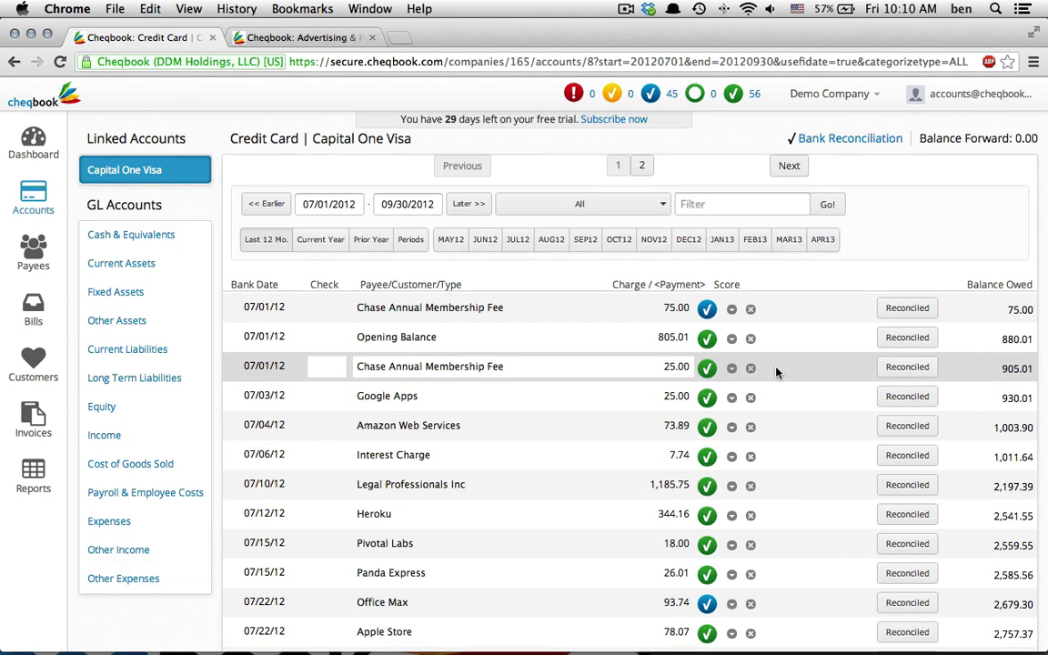
click(33, 260)
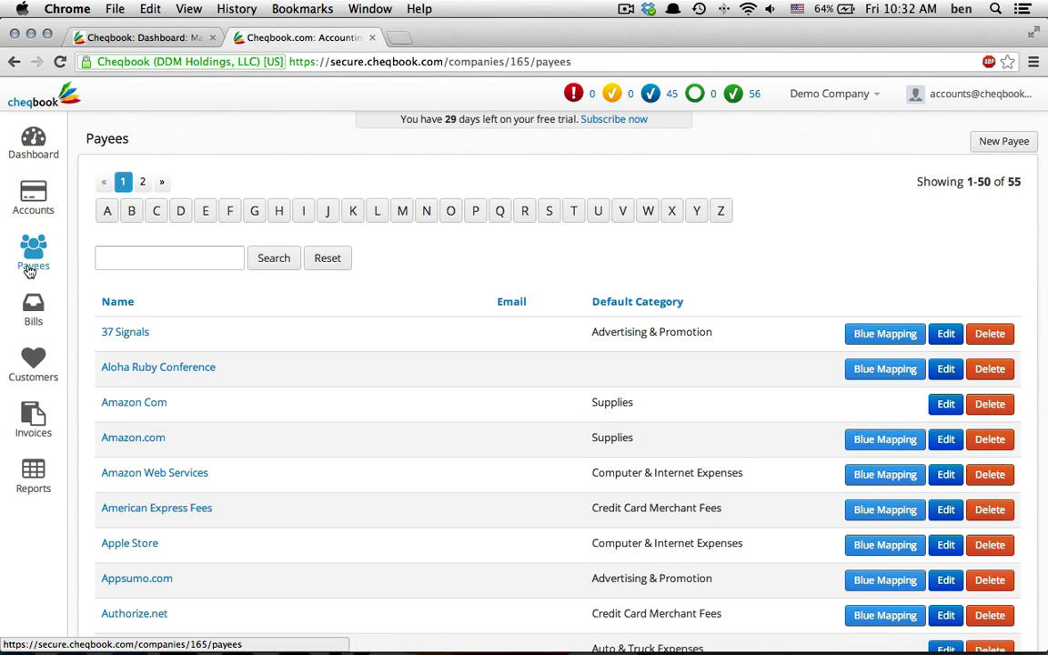
Change Beep Beep Auto's default category from Automobile & Truck Loans to Auto & Truck Expenses
scroll(336, 469, down, 5)
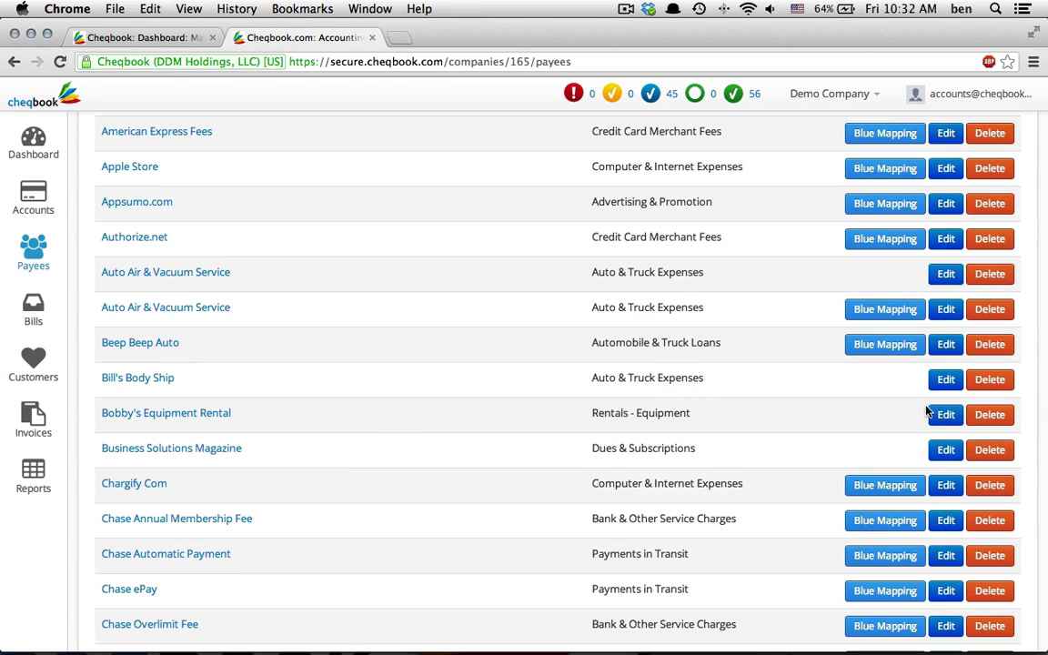
click(948, 344)
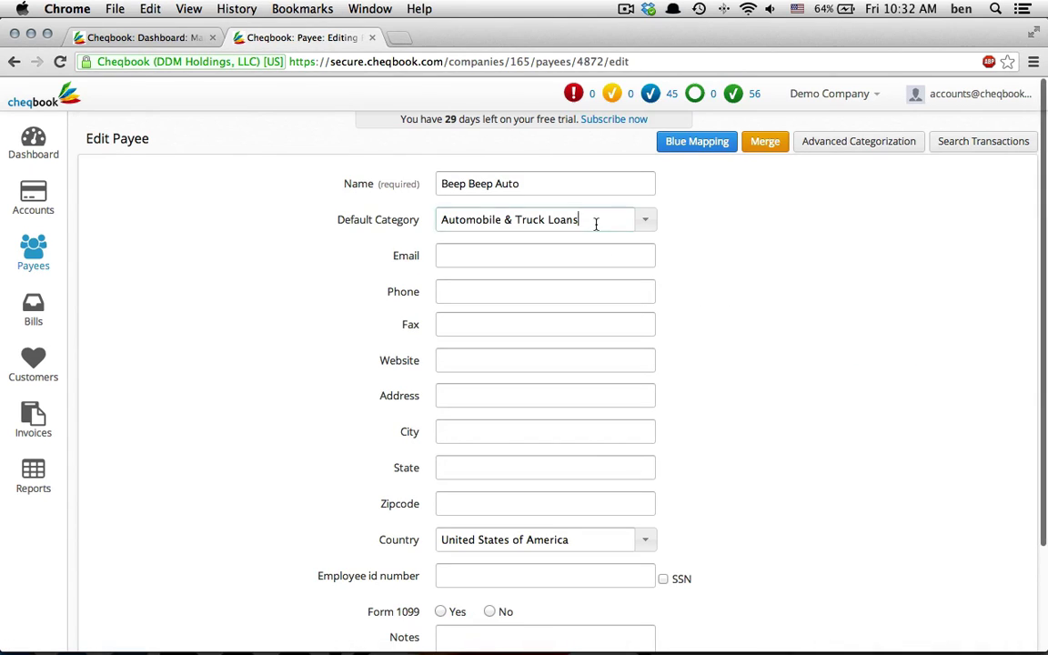
click(596, 223)
text(auto)
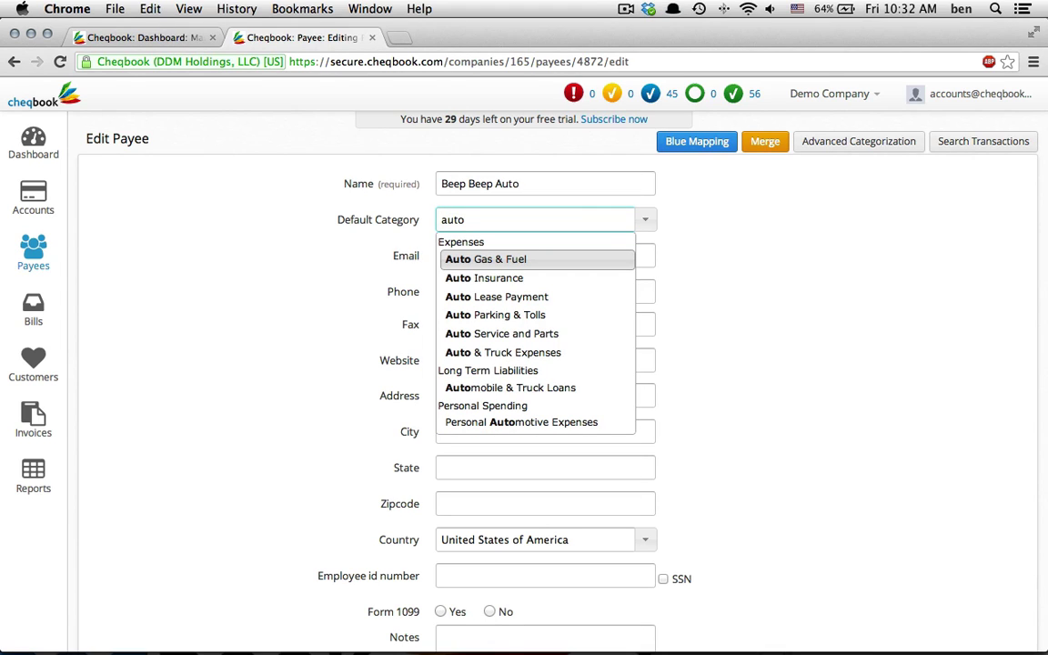
key(Down)
key(Down)
key(Down)
key(Down)
key(Down)
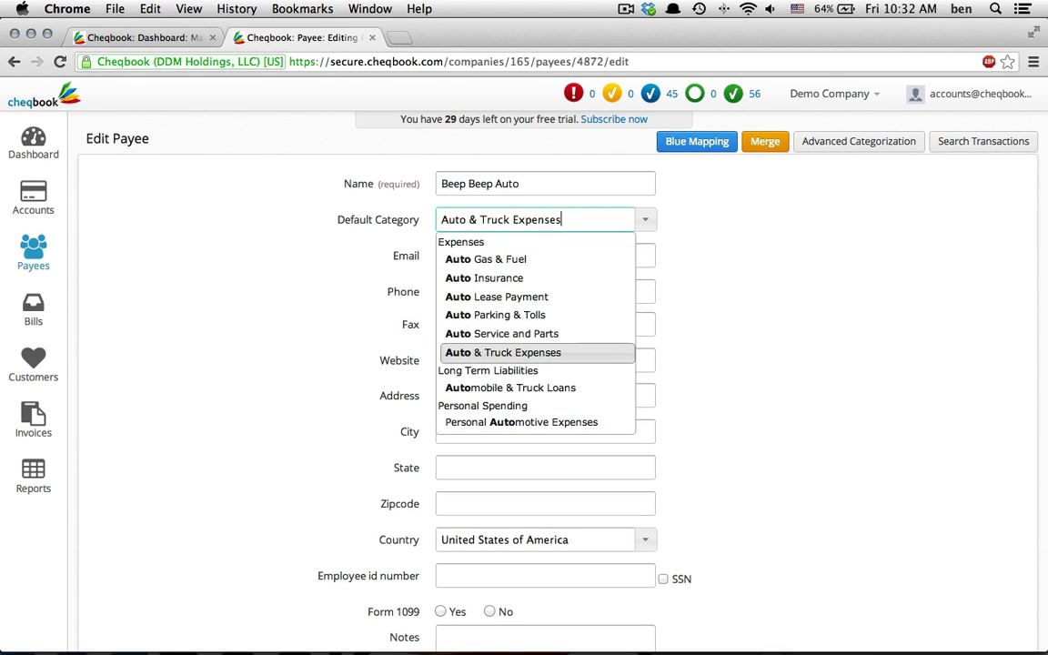
key(Return)
scroll(622, 374, down, 5)
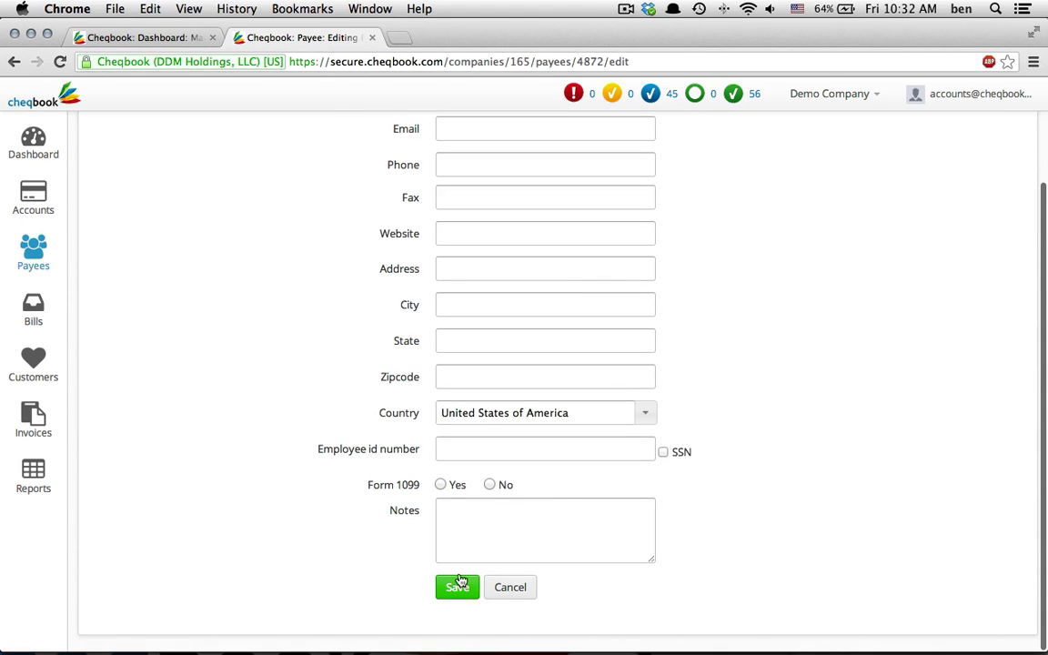
click(457, 586)
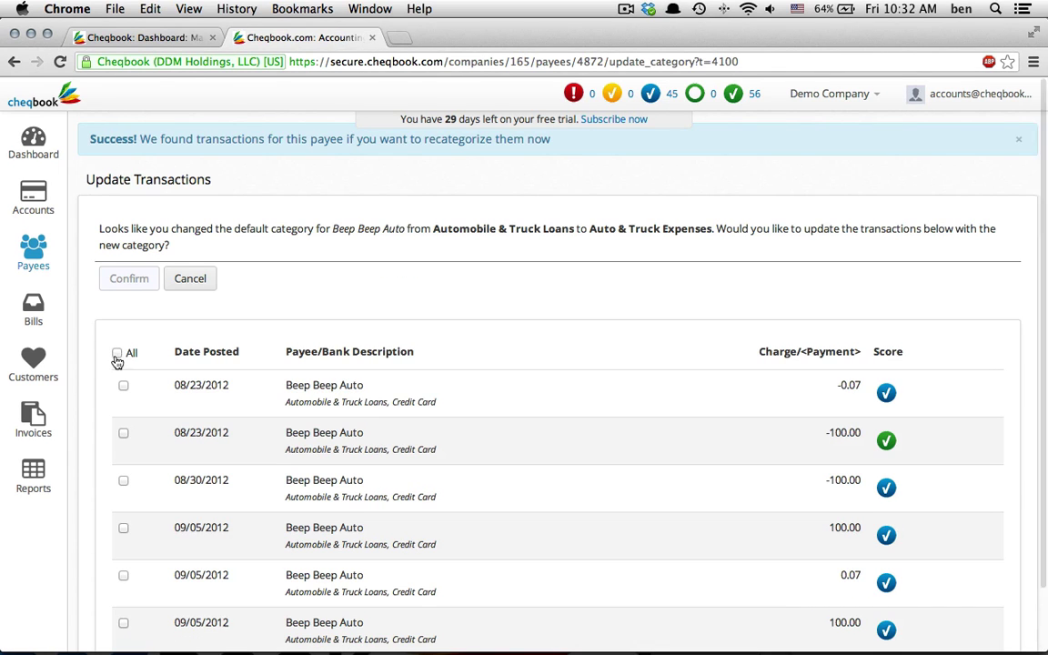
Select all six Beep Beep Auto transactions and confirm the Auto & Truck Expenses category
click(118, 354)
click(129, 278)
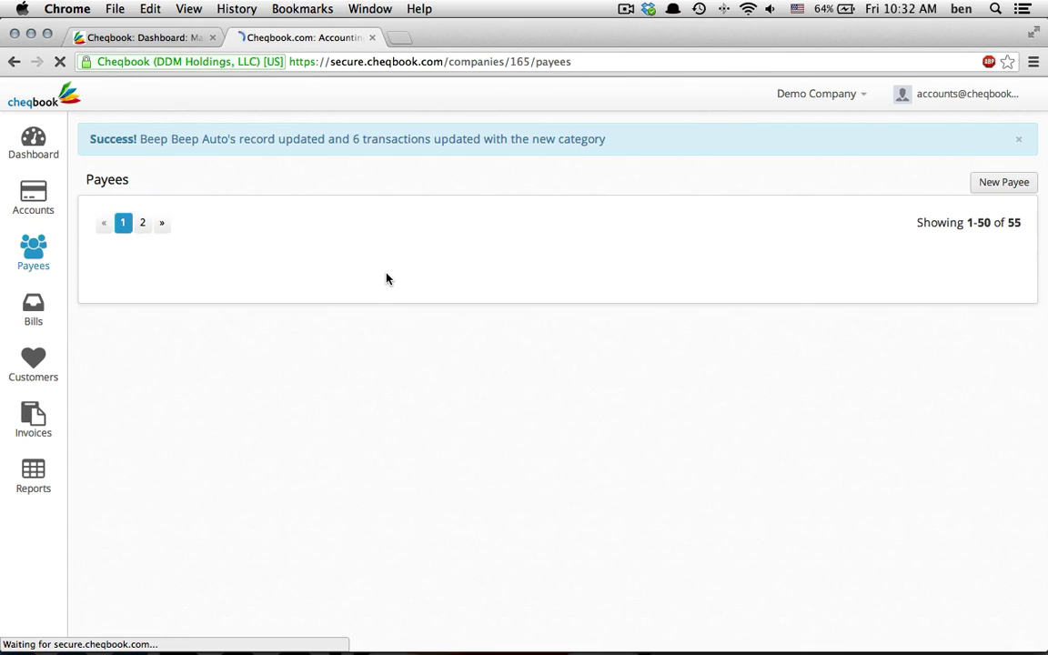
scroll(389, 327, down, 5)
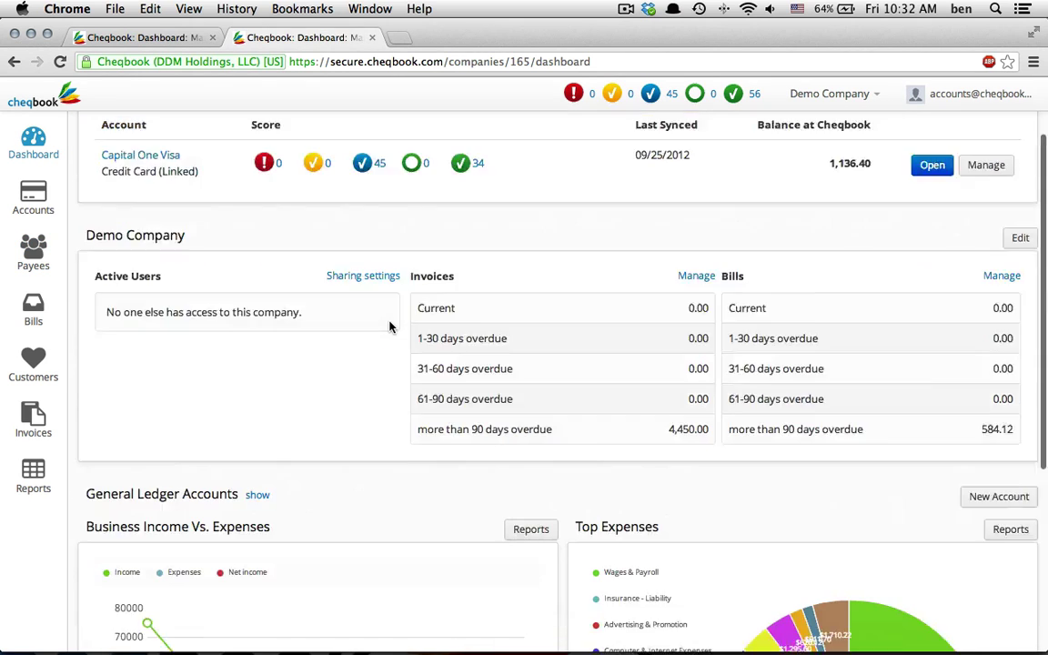